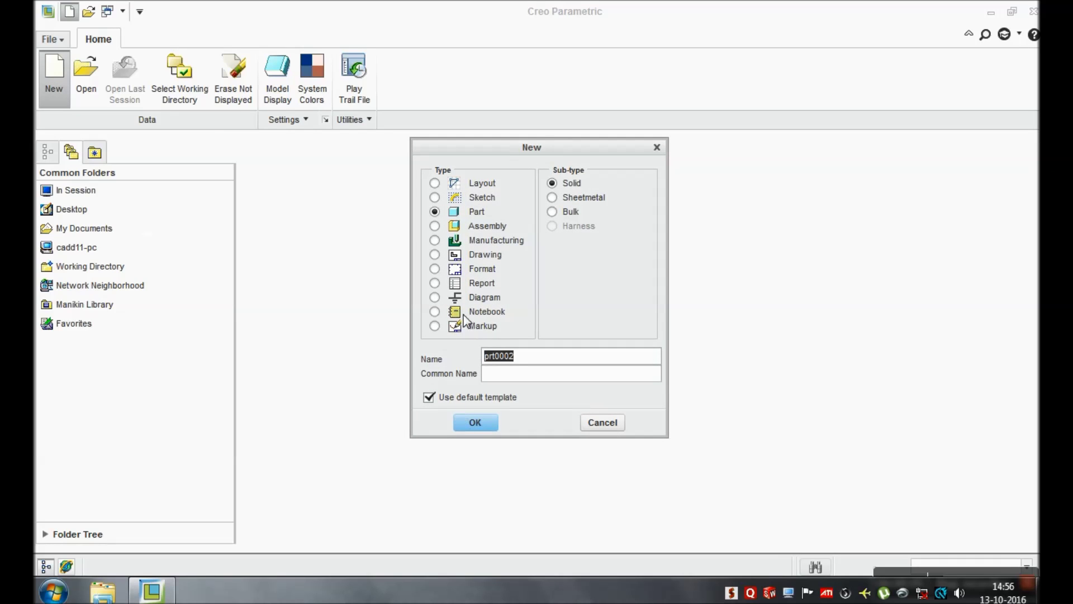
# Create a solid part named hook from the mmns_part_solid template, filling in the modeler's name and the description Hook
pyautogui.write('hook')
pyautogui.click(476, 422)
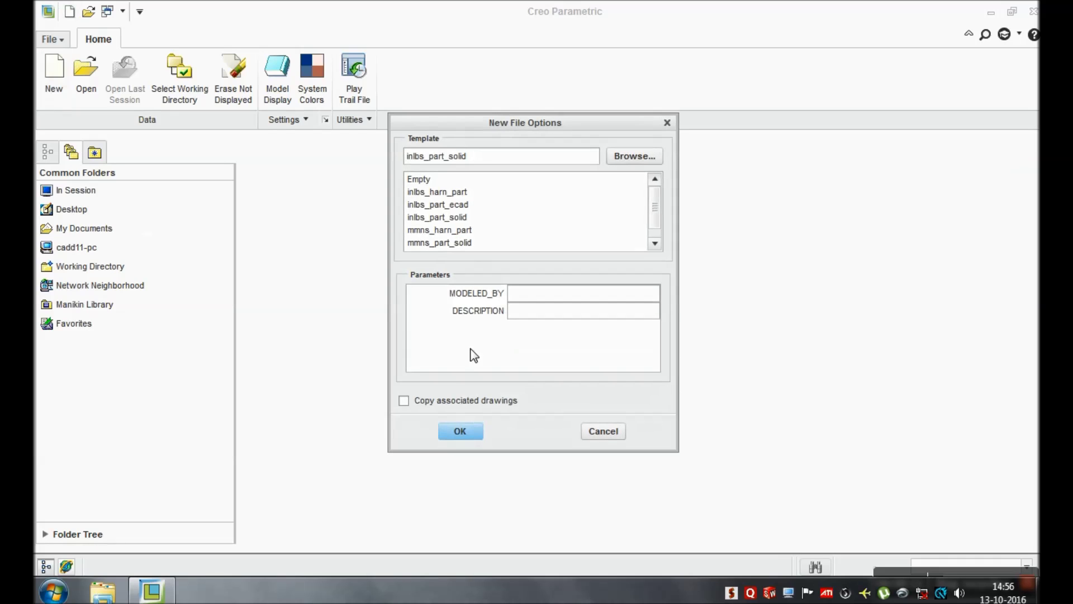
pyautogui.click(459, 244)
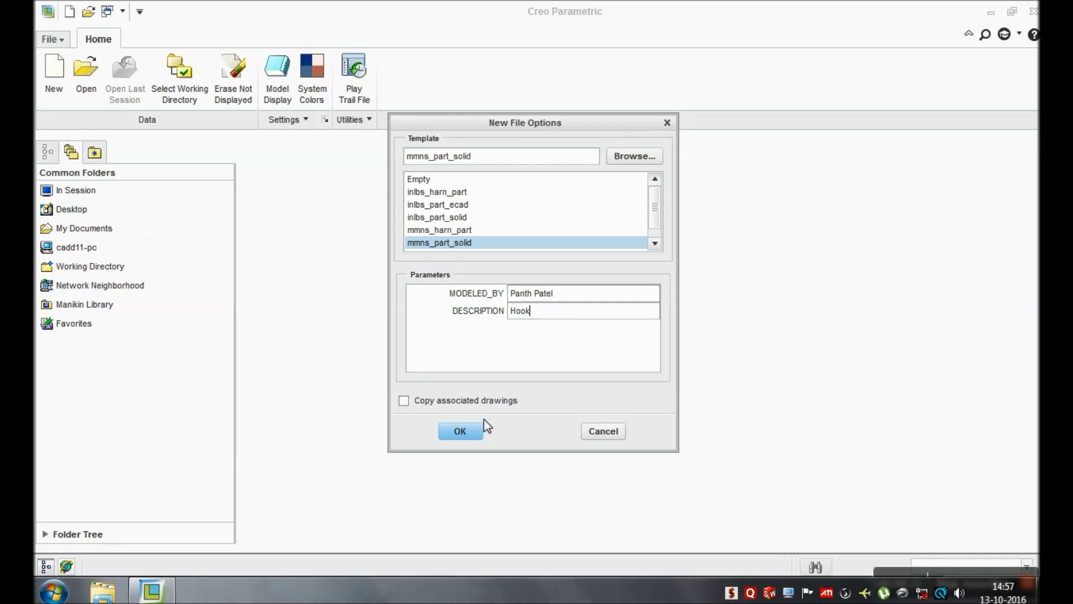
pyautogui.click(462, 431)
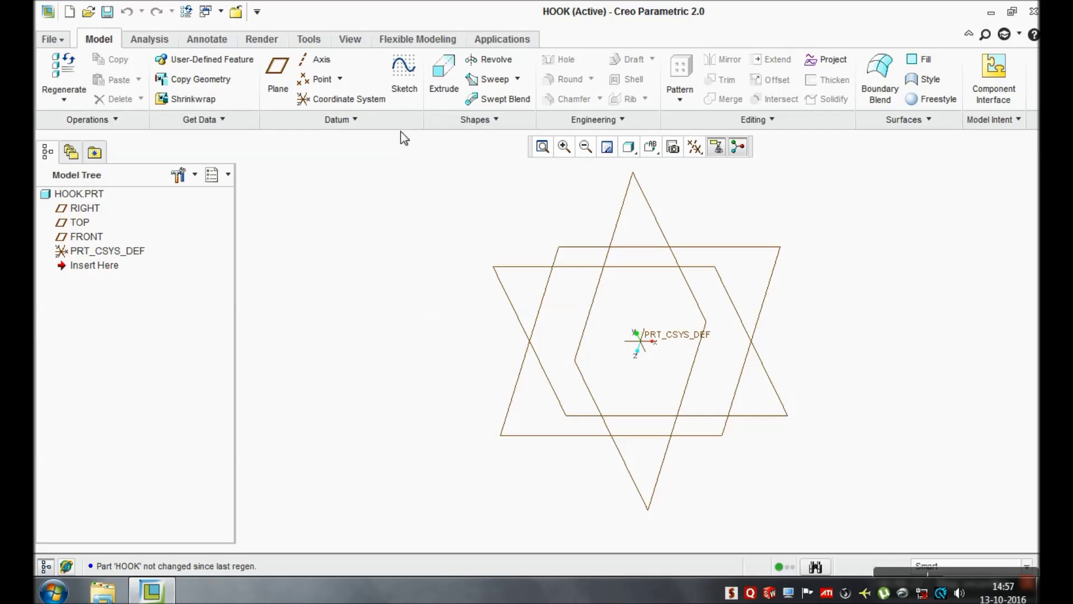
# Start a sketch on the FRONT datum plane, using the RIGHT plane as the orientation reference
pyautogui.click(404, 84)
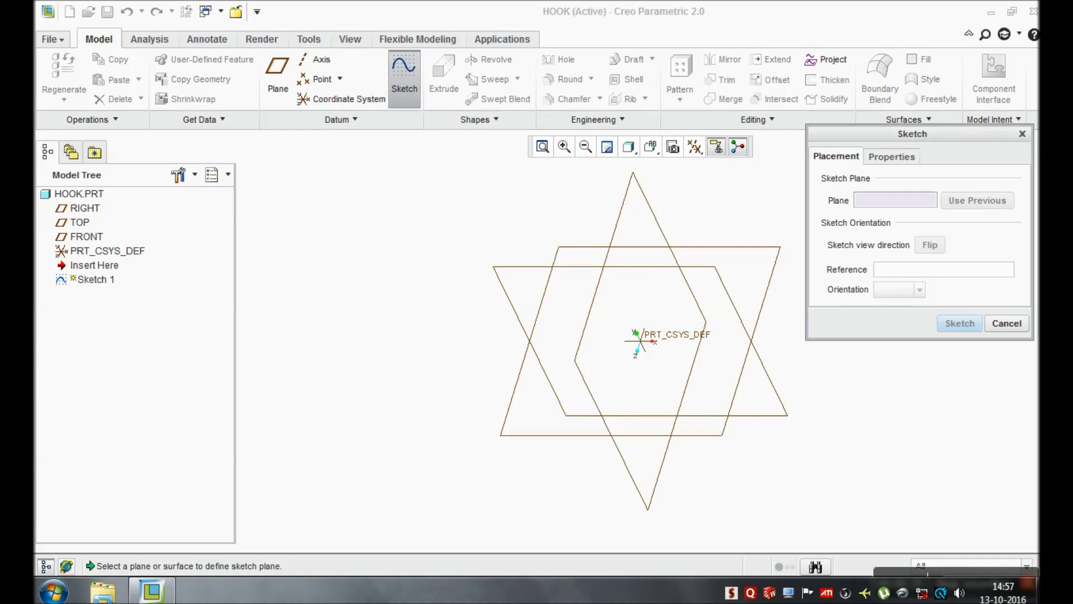
pyautogui.click(84, 237)
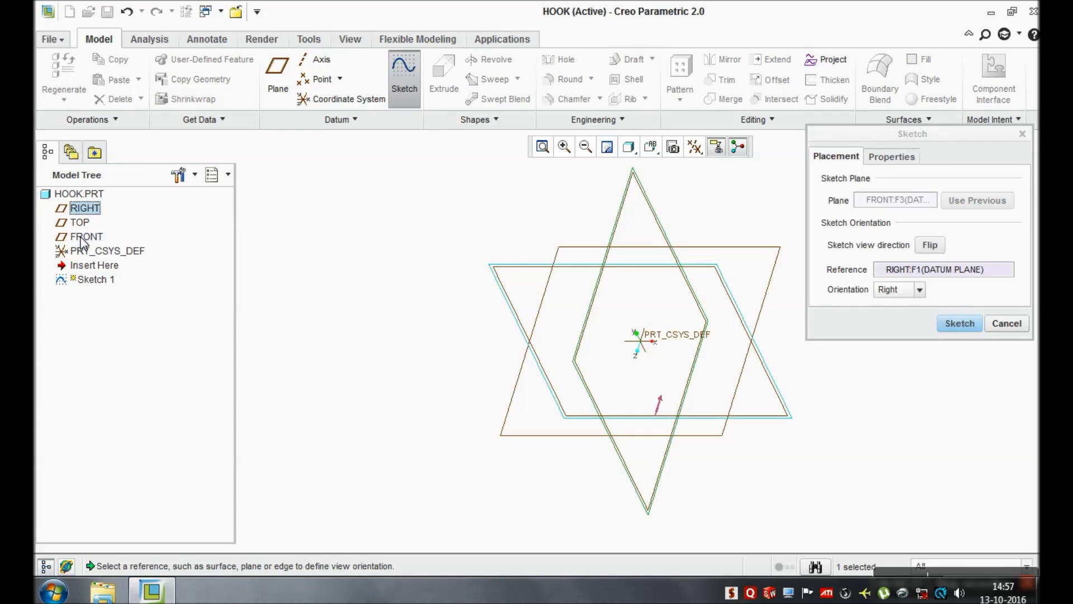
pyautogui.click(955, 323)
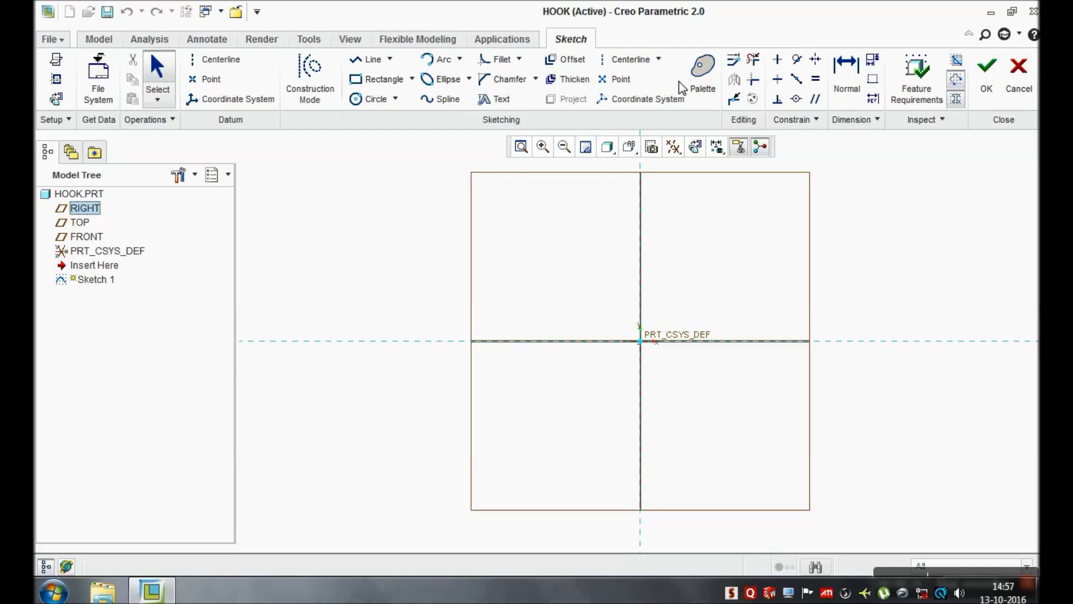
# Sketch a circle centred on the origin and set its diameter to 62*2 (124 mm)
pyautogui.click(362, 99)
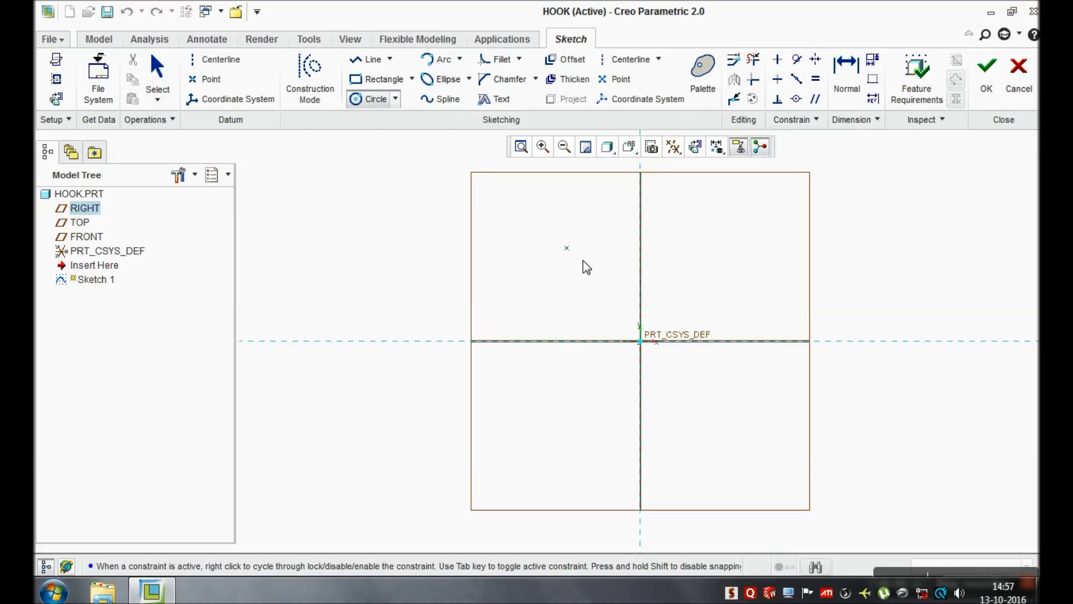
pyautogui.click(640, 342)
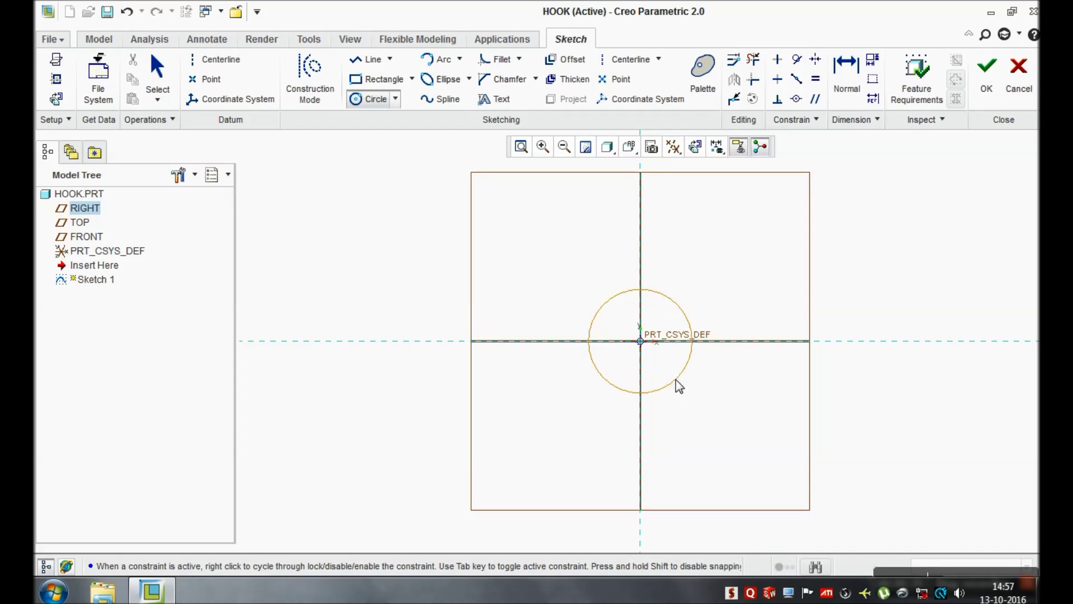
pyautogui.click(696, 396)
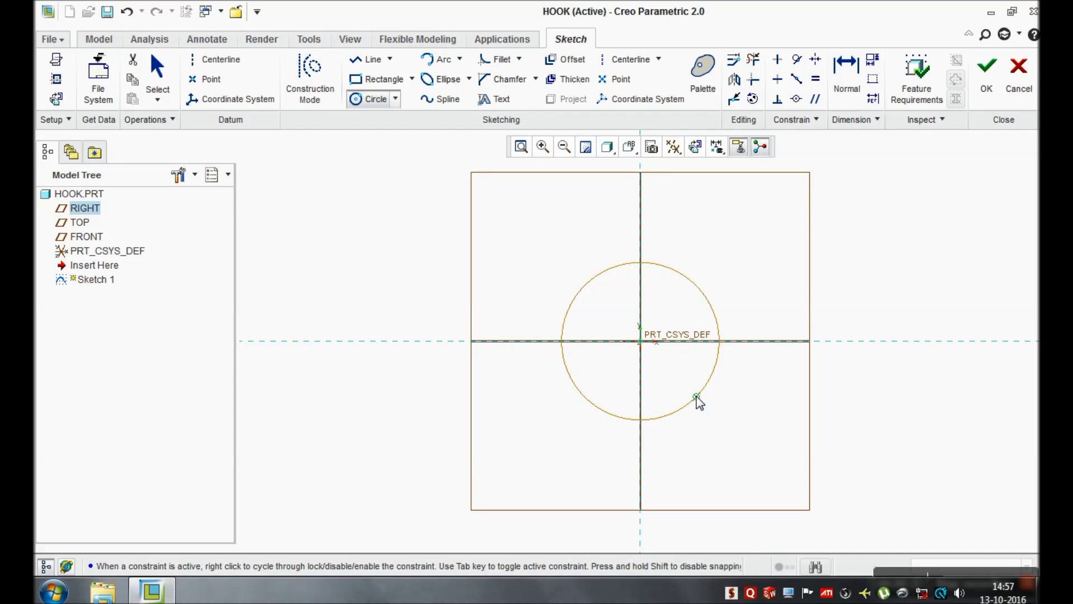
pyautogui.middleClick(699, 399)
pyautogui.doubleClick(547, 269)
pyautogui.write('62*2')
pyautogui.press('Return')
pyautogui.scroll(-2, 557, 331)
pyautogui.scroll(-4, 557, 331)
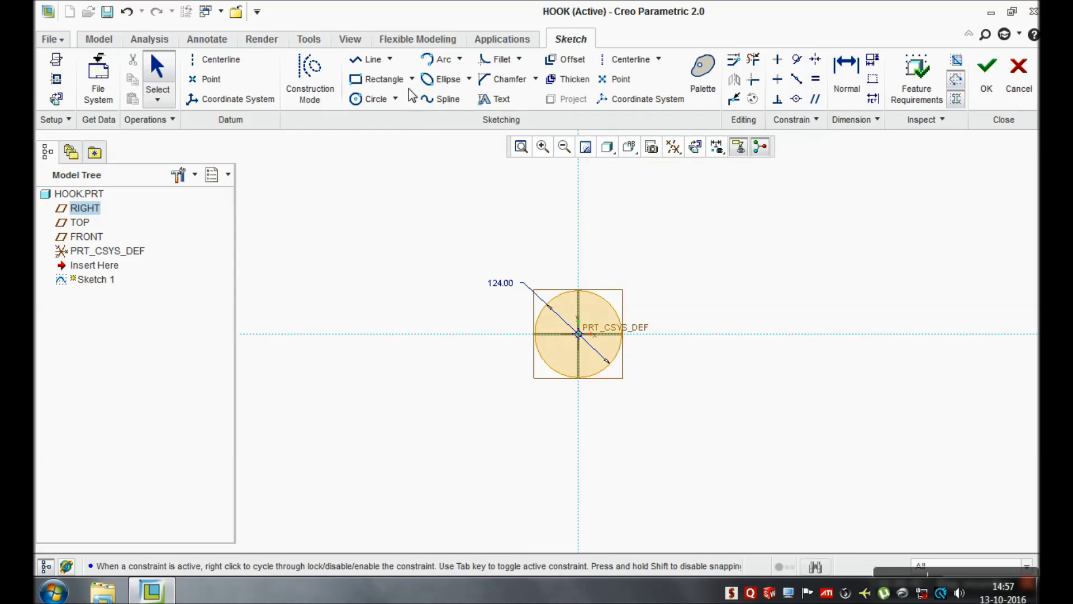
# Add a horizontal centerline above the circle and set its distance from the origin to 190 mm
pyautogui.click(627, 60)
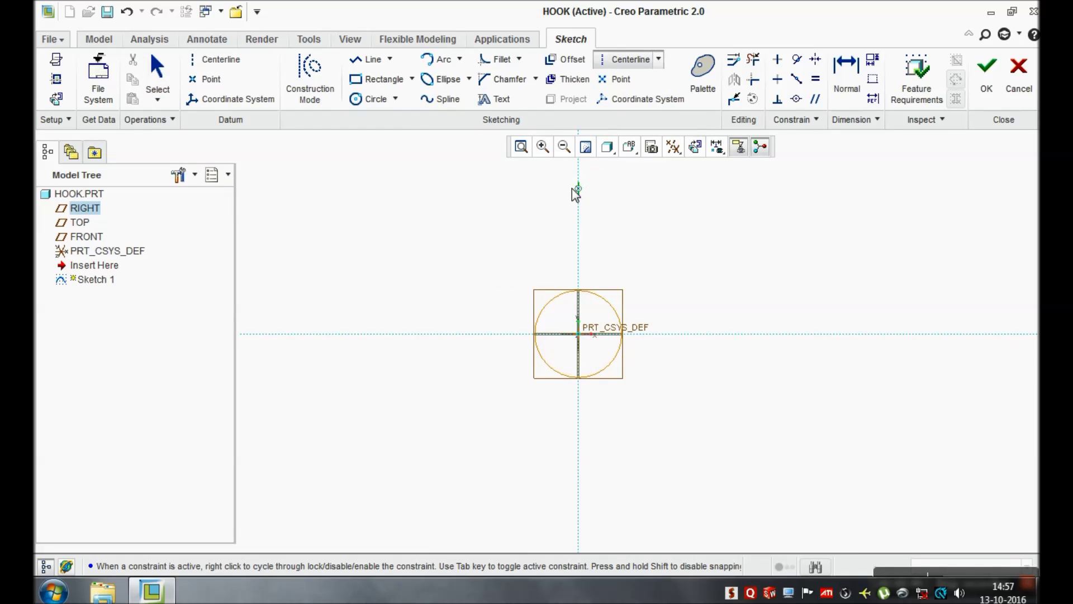
pyautogui.click(672, 187)
pyautogui.middleClick(681, 224)
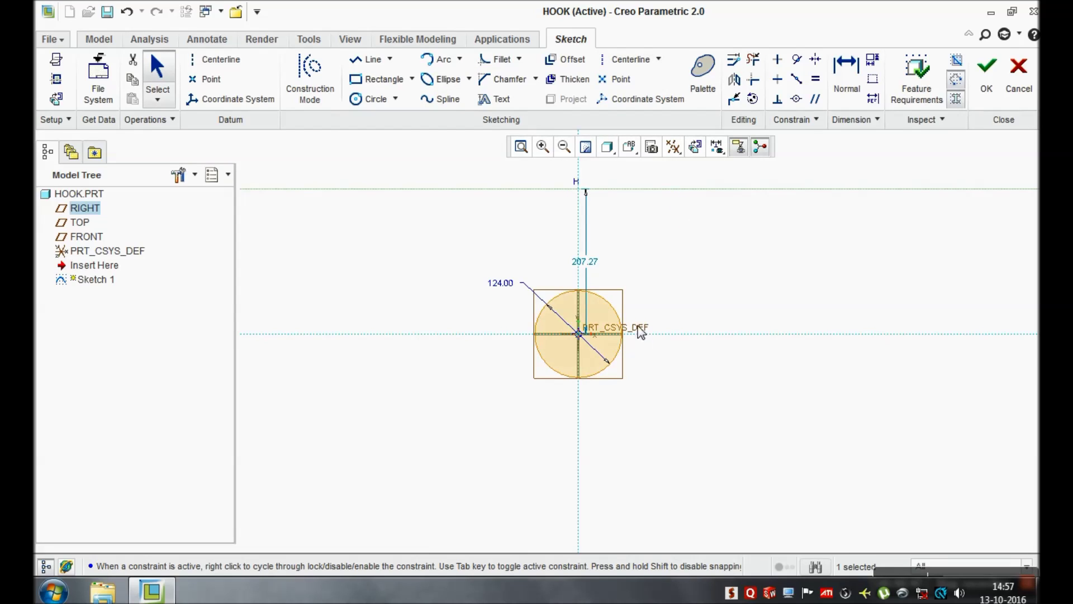
pyautogui.doubleClick(592, 264)
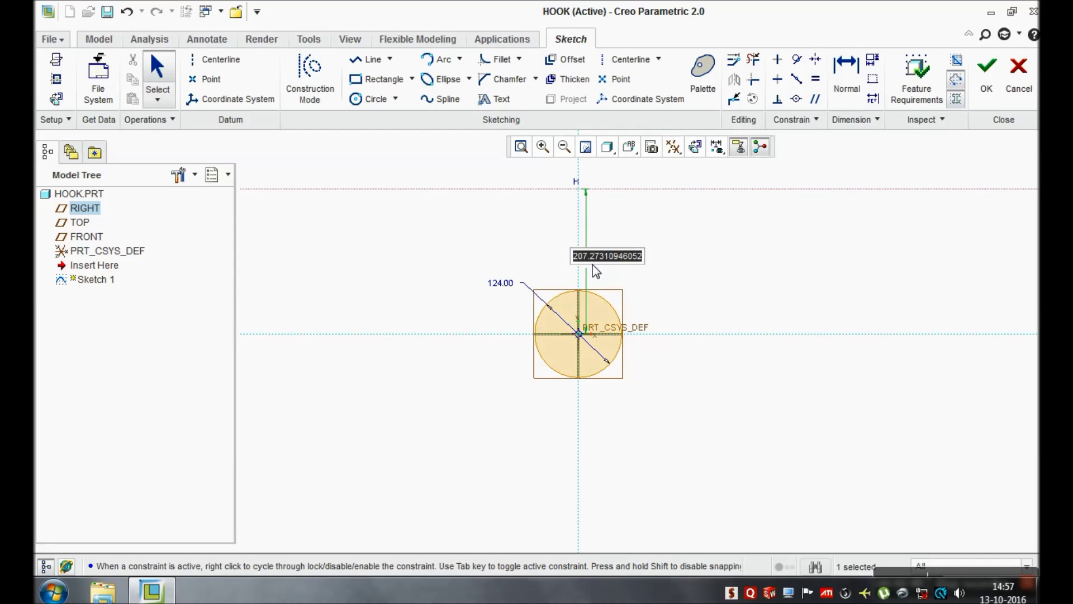
pyautogui.write('200')
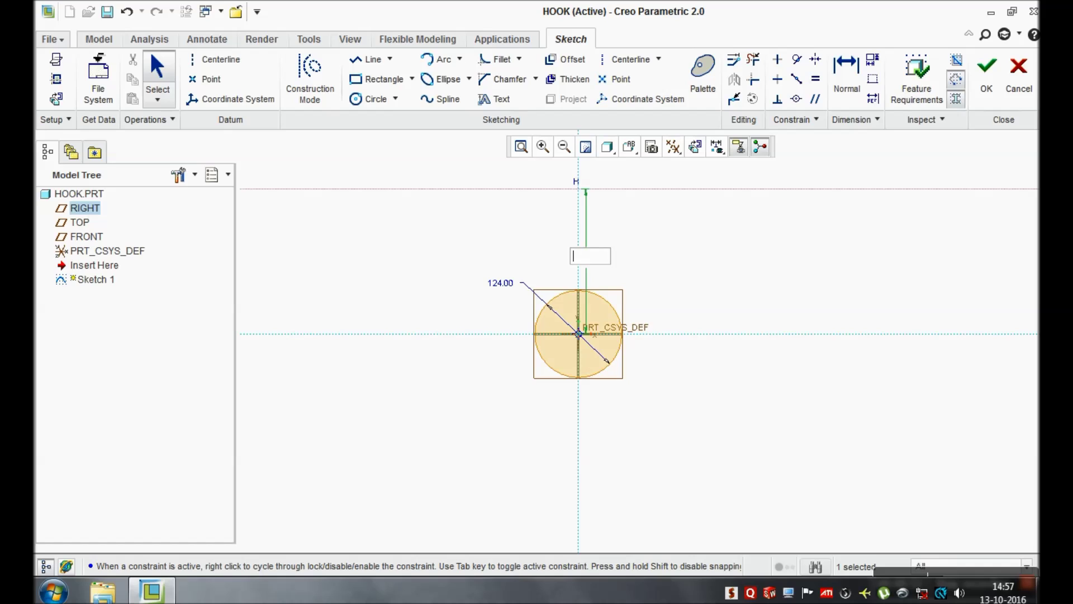
pyautogui.write('0')
pyautogui.press('Return')
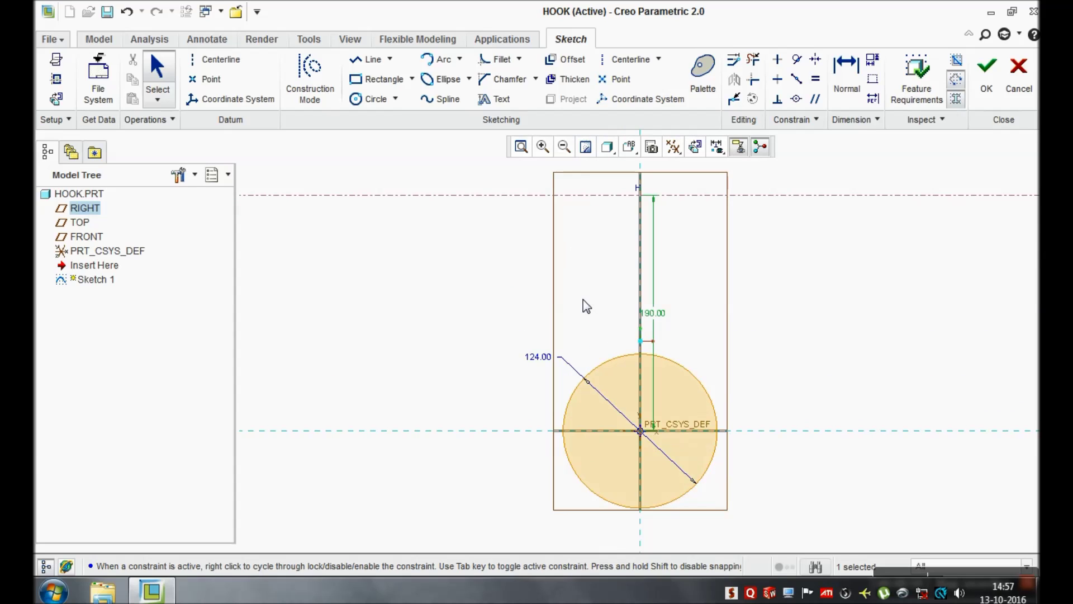
# Add a vertical centerline left of the origin and set its offset from the vertical reference to 30 mm
pyautogui.click(628, 58)
pyautogui.click(592, 276)
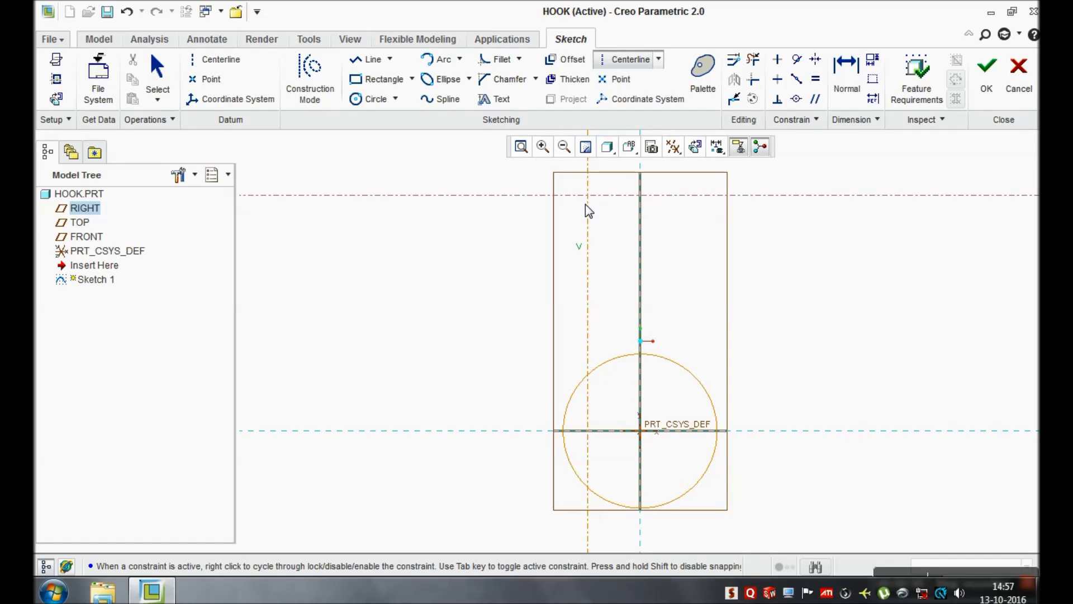
pyautogui.click(585, 203)
pyautogui.middleClick(585, 204)
pyautogui.doubleClick(615, 429)
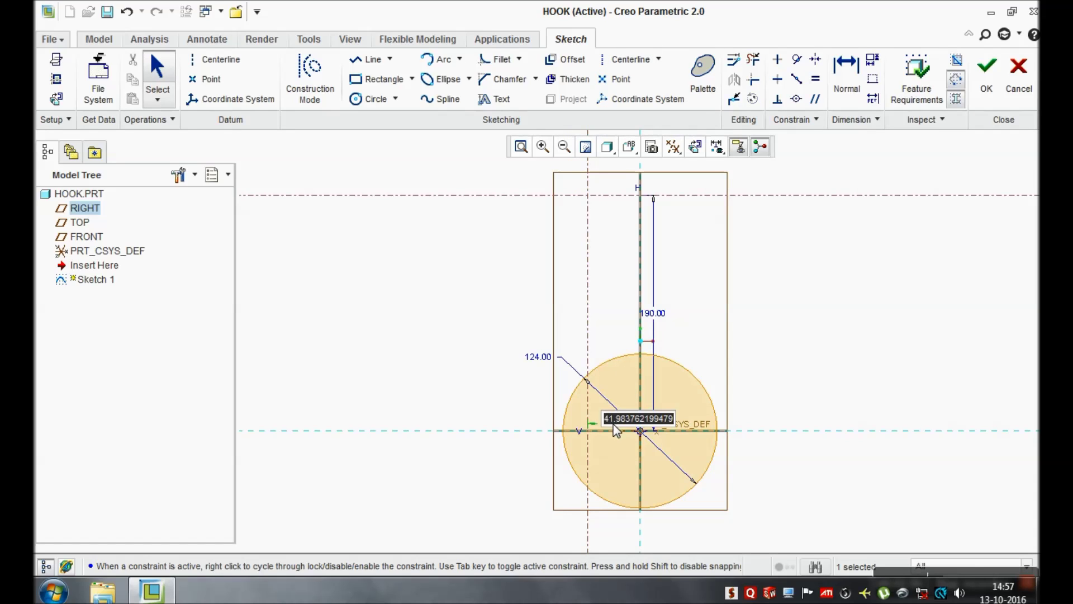
pyautogui.write('30')
pyautogui.press('Return')
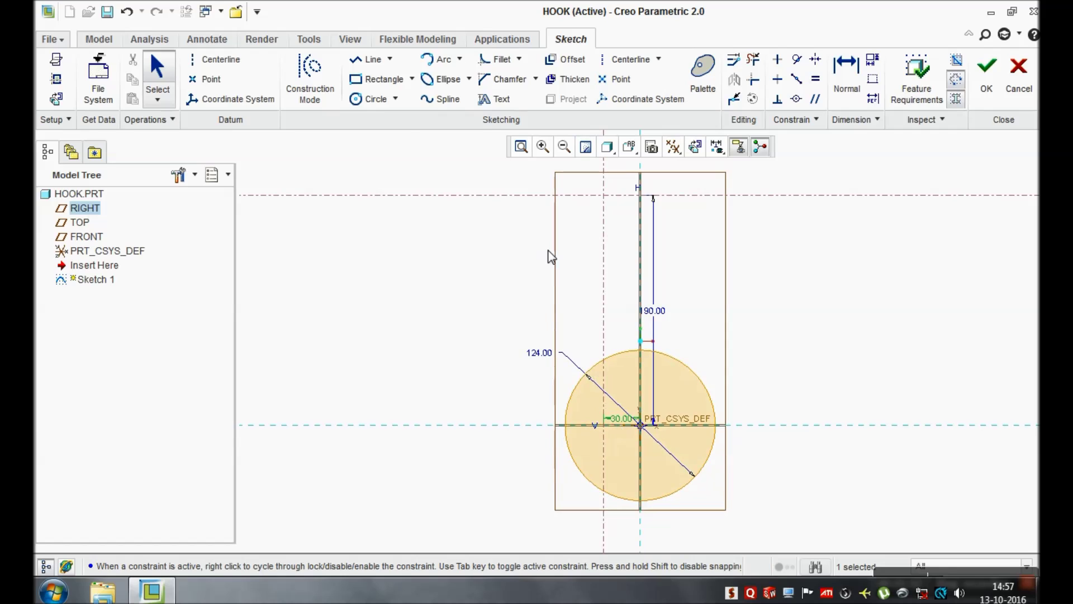
# Sketch a second circle to the upper right of the first and set its diameter to 300 mm
pyautogui.click(368, 104)
pyautogui.click(811, 242)
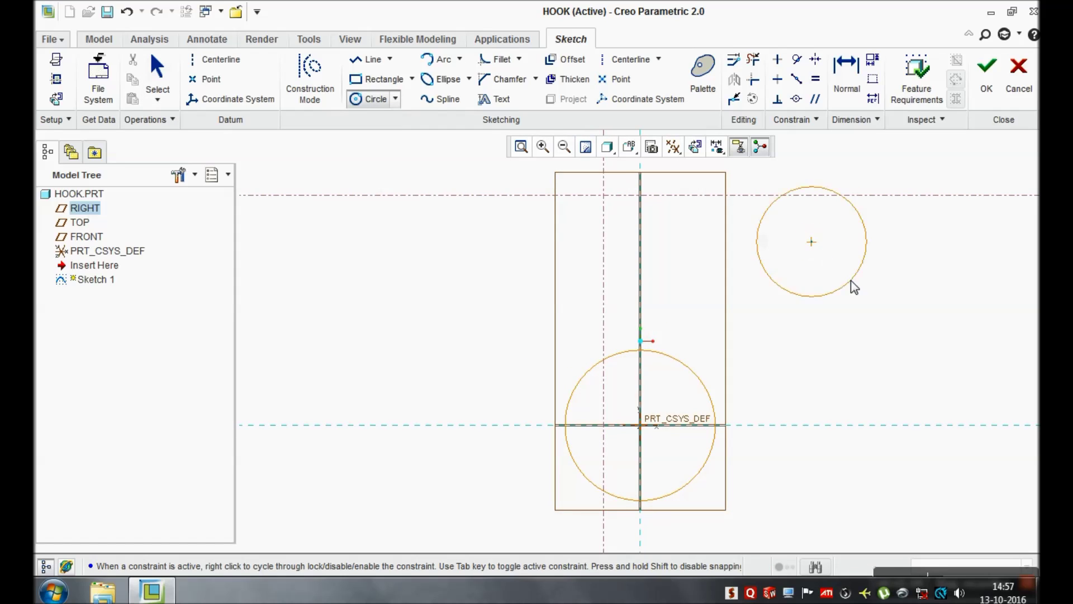
pyautogui.click(892, 322)
pyautogui.middleClick(770, 326)
pyautogui.scroll(-2, 770, 326)
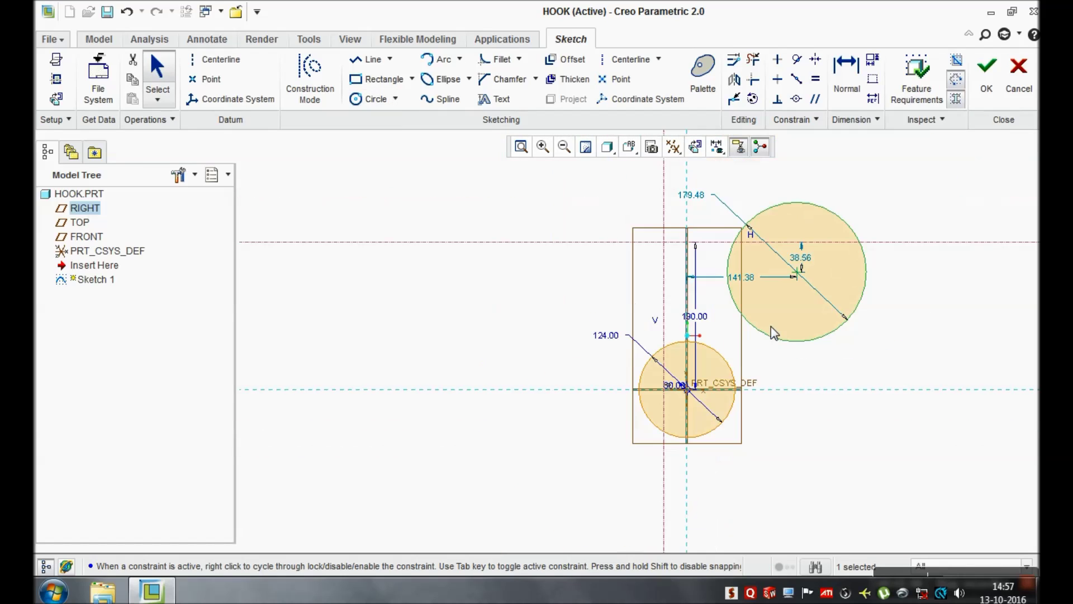
pyautogui.doubleClick(701, 205)
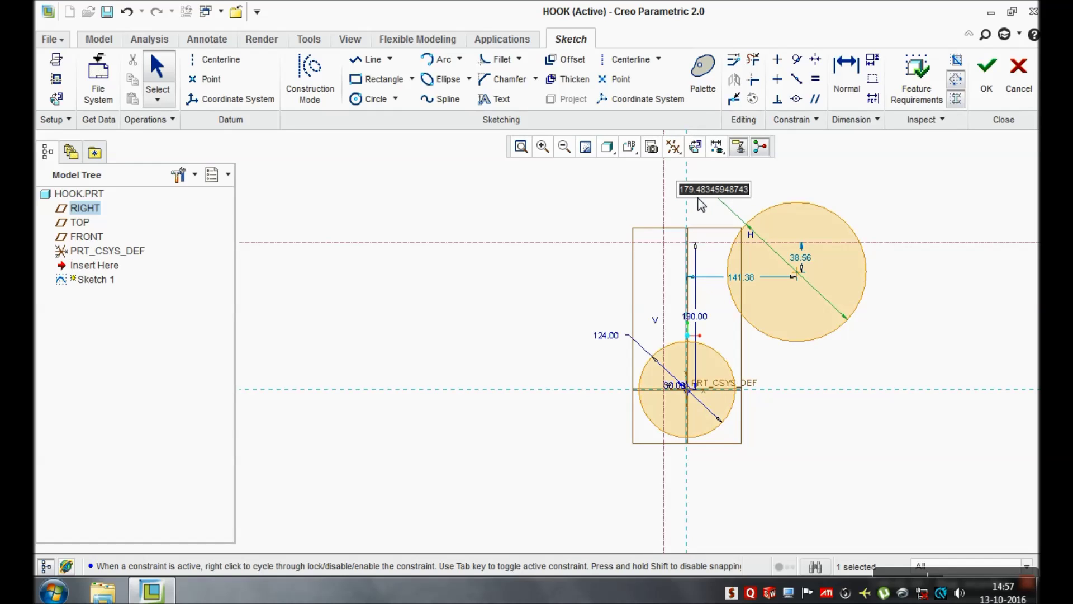
pyautogui.write('300')
pyautogui.press('Return')
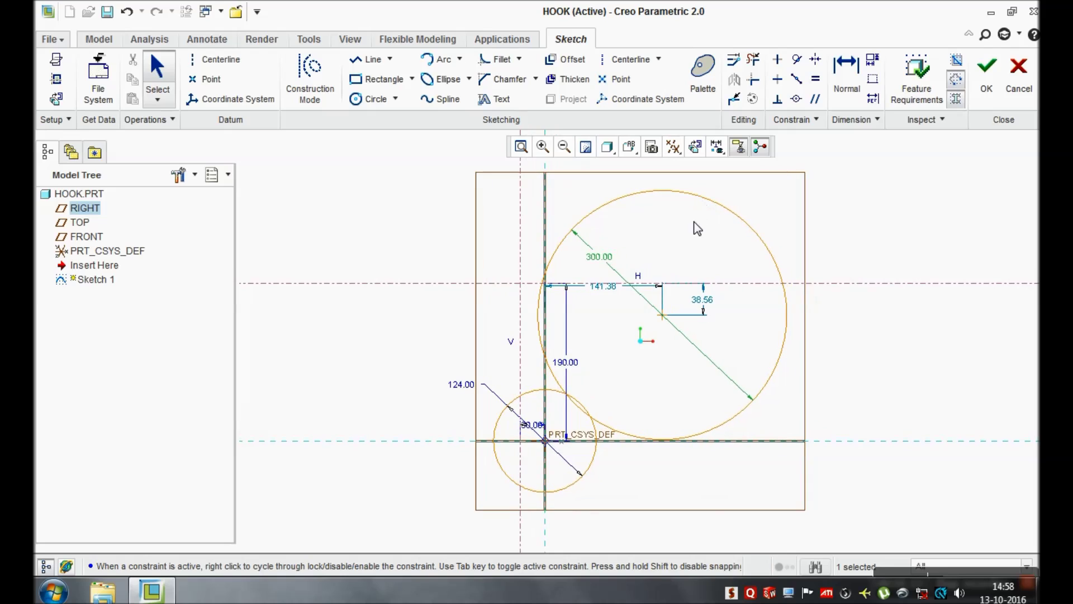
# Make the 300 mm circle tangent to the 124 mm circle and to the offset vertical centerline
pyautogui.click(797, 59)
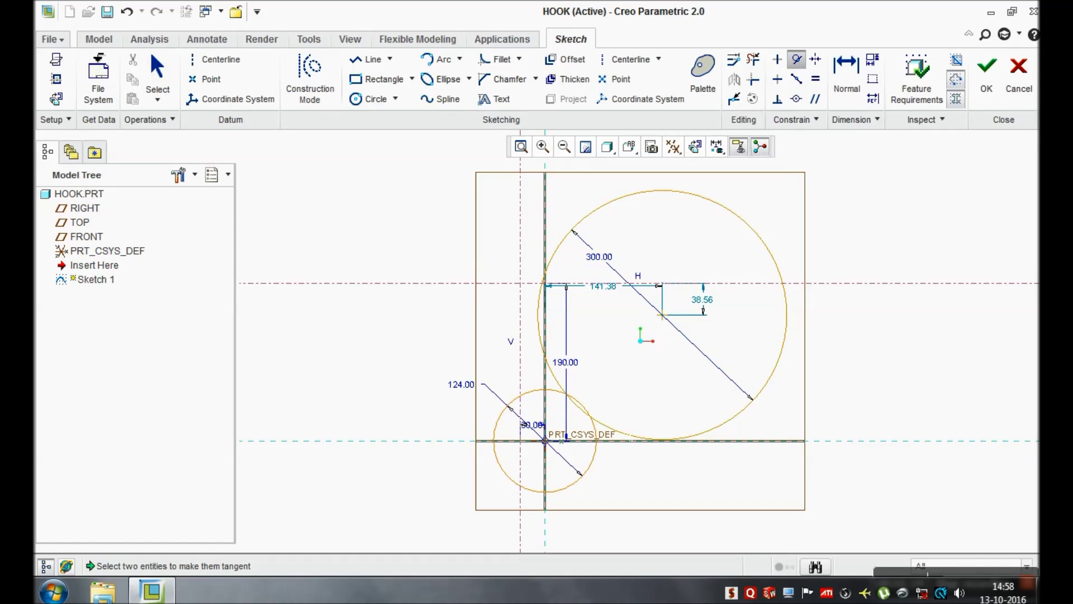
pyautogui.click(610, 429)
pyautogui.click(596, 433)
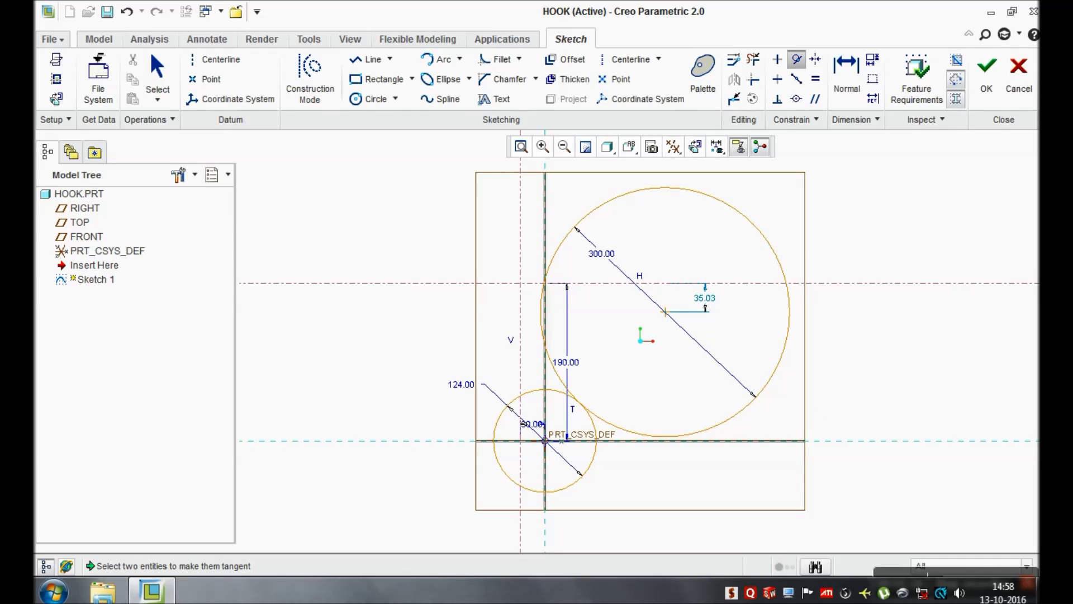
pyautogui.click(549, 260)
pyautogui.click(521, 332)
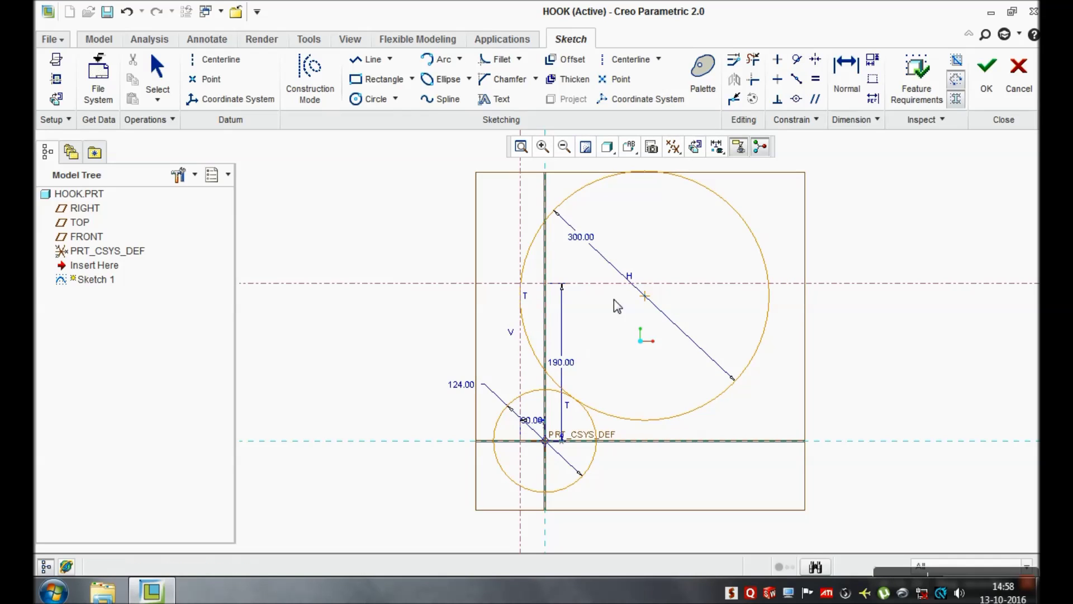
# Trim the 300 mm circle to its left arc between the horizontal centerline and the tangent point on the small circle
pyautogui.click(753, 59)
pyautogui.scroll(1, 487, 213)
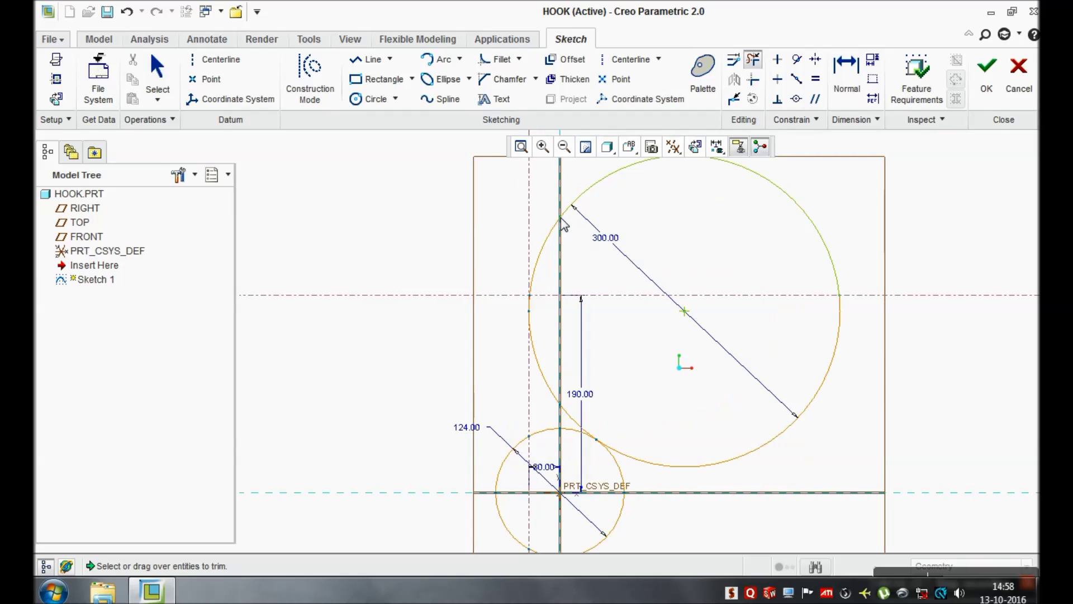
pyautogui.click(587, 190)
pyautogui.click(737, 458)
pyautogui.scroll(-7, 528, 422)
pyautogui.moveTo(713, 390); pyautogui.dragTo(694, 421)
pyautogui.hotkey('ctrl', 'z')
# Trim away the upper-left part of the 124 mm circle between the tangent point and the horizontal reference
pyautogui.scroll(4, 692, 413)
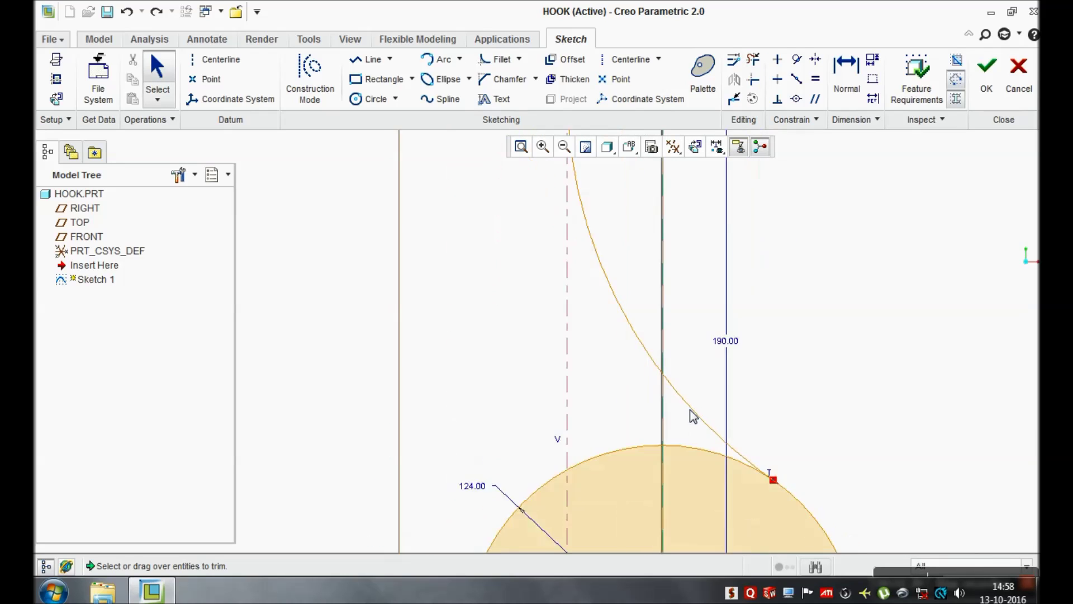
pyautogui.click(753, 59)
pyautogui.scroll(-3, 636, 397)
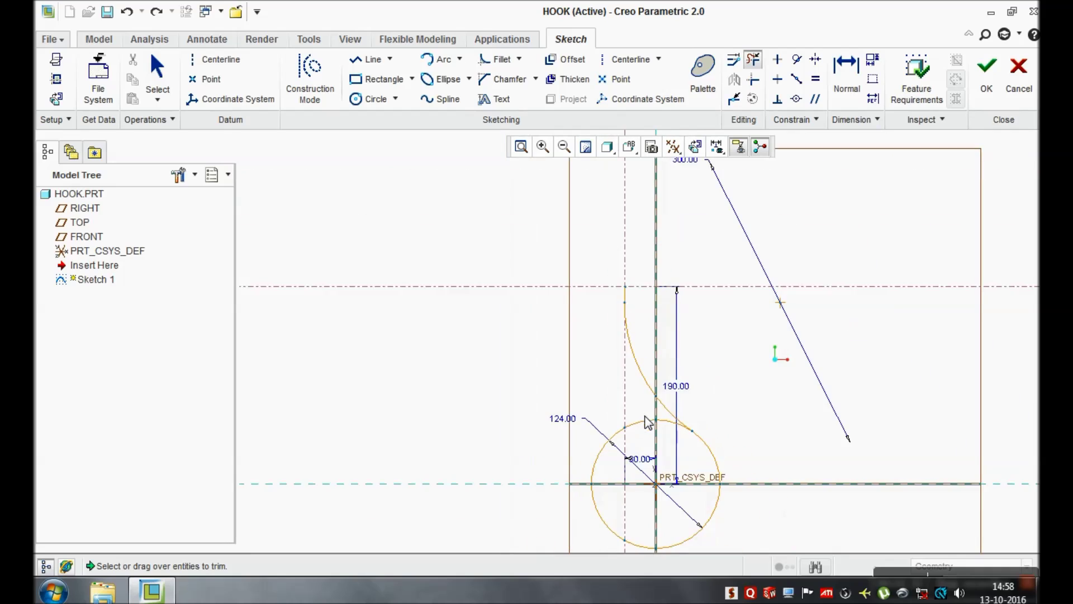
pyautogui.scroll(3, 678, 425)
pyautogui.click(678, 425)
pyautogui.moveTo(633, 407)
pyautogui.mouseDown()
pyautogui.moveTo(638, 426)
pyautogui.moveTo(605, 436)
pyautogui.mouseUp()
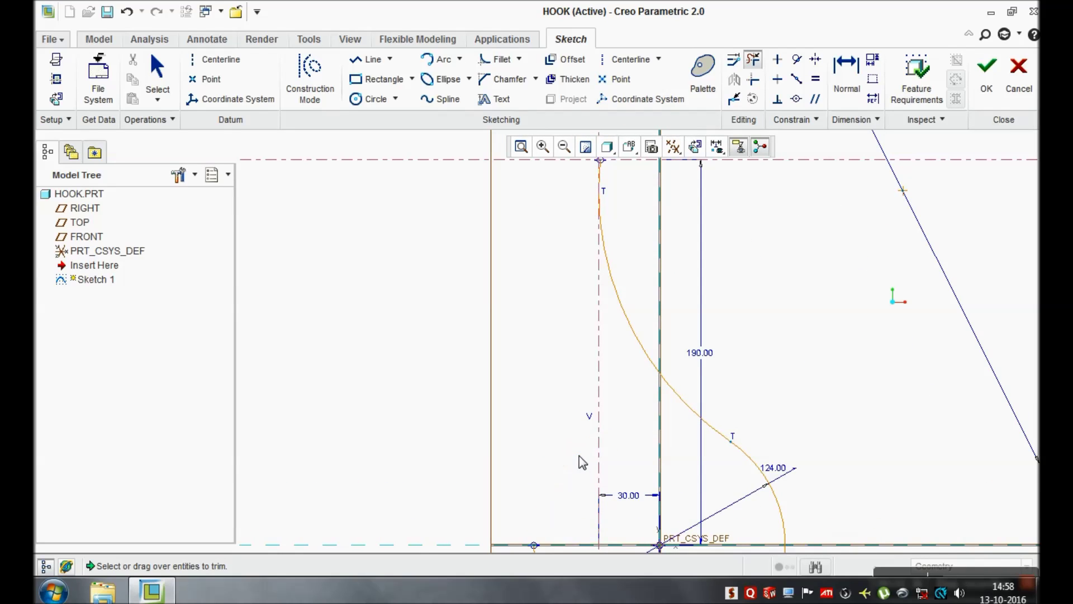
# Trim the short end of the large arc that extends above its tangent point with the vertical centerline
pyautogui.scroll(-3, 575, 455)
pyautogui.scroll(6, 591, 341)
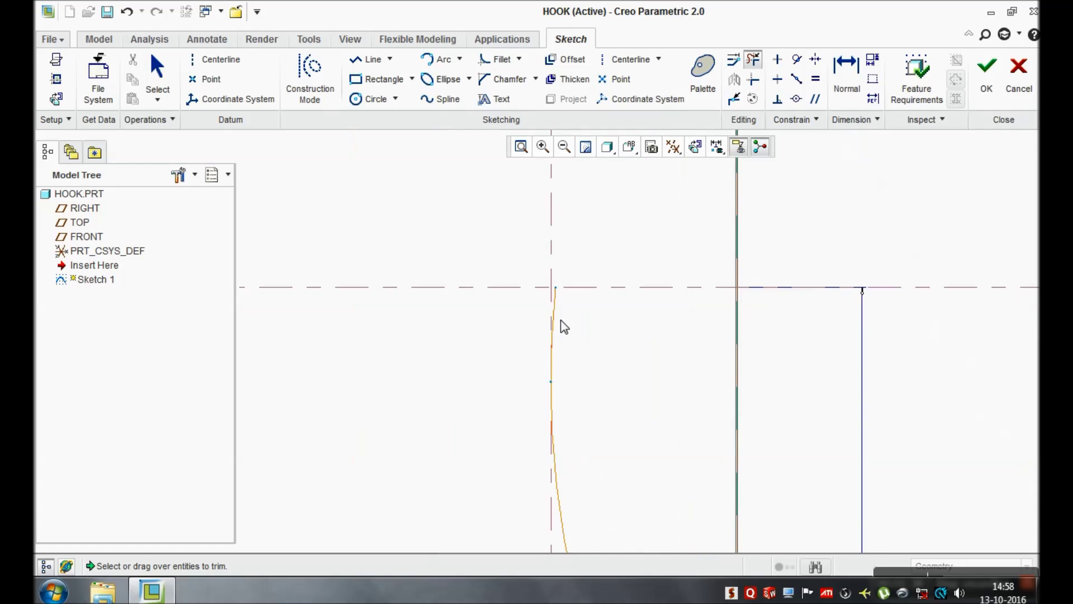
pyautogui.click(542, 268)
# Draw a vertical line from the upper end of the large arc up to the horizontal centerline
pyautogui.click(369, 59)
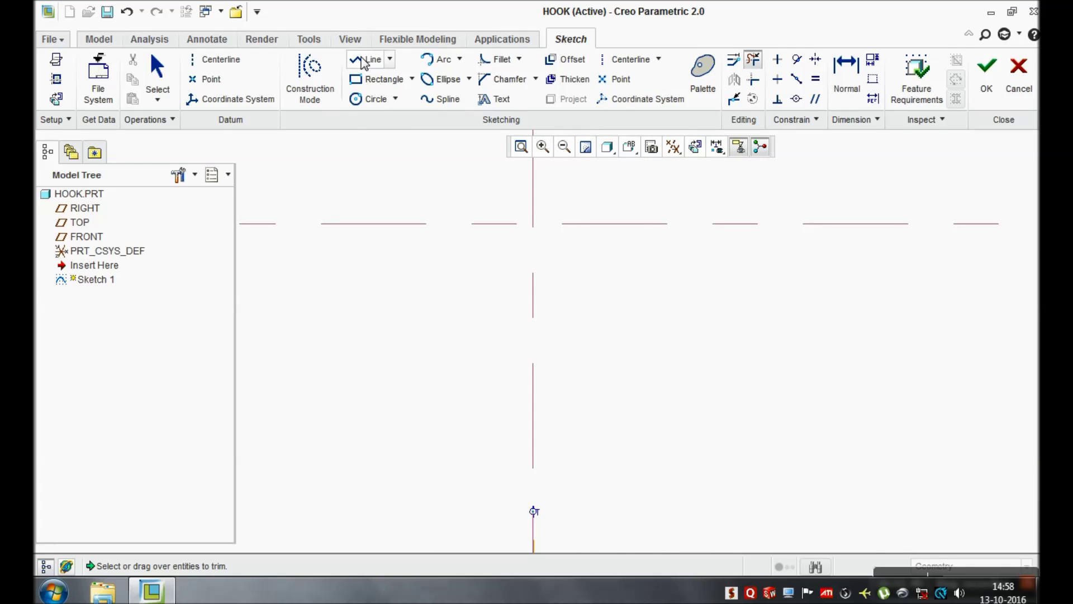
pyautogui.click(533, 511)
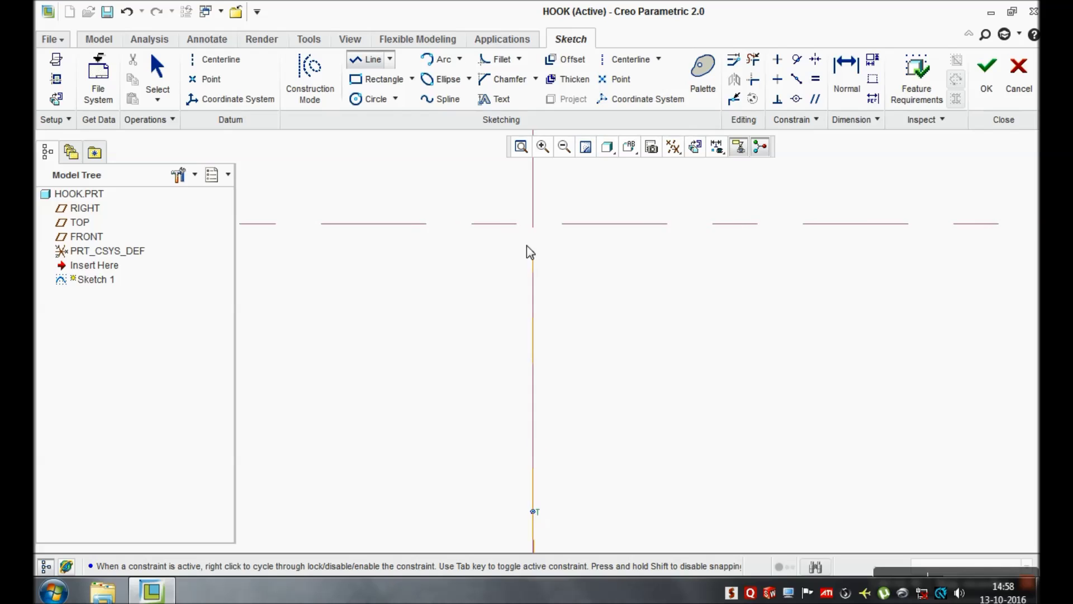
pyautogui.click(529, 224)
pyautogui.scroll(-1, 515, 263)
pyautogui.middleClick(515, 262)
pyautogui.scroll(-2, 514, 263)
pyautogui.scroll(4, 512, 264)
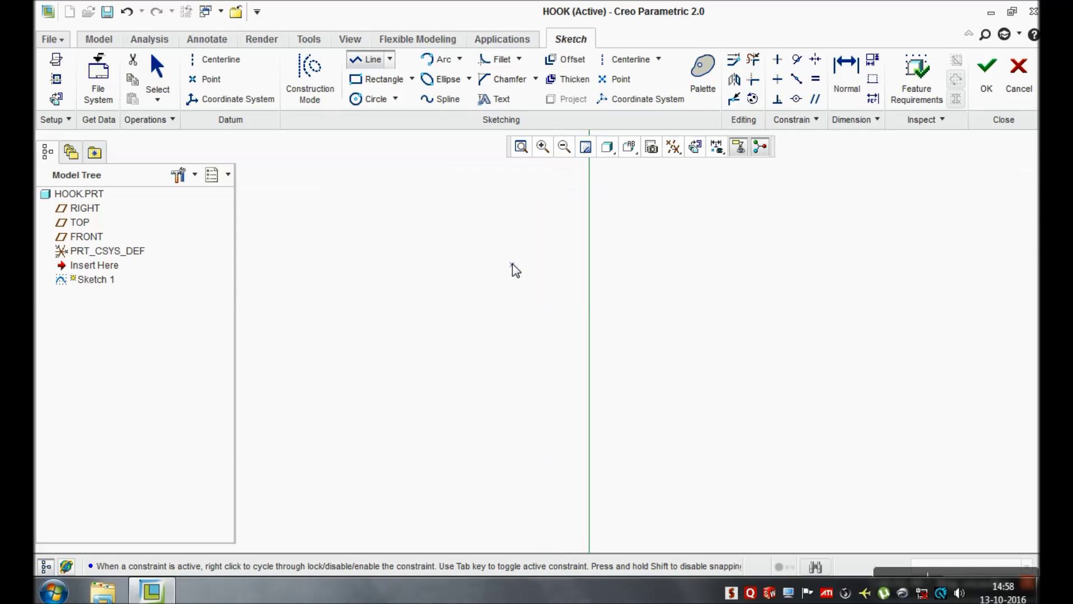
pyautogui.scroll(4, 513, 263)
pyautogui.scroll(4, 603, 311)
pyautogui.middleClick(607, 321)
pyautogui.scroll(4, 657, 333)
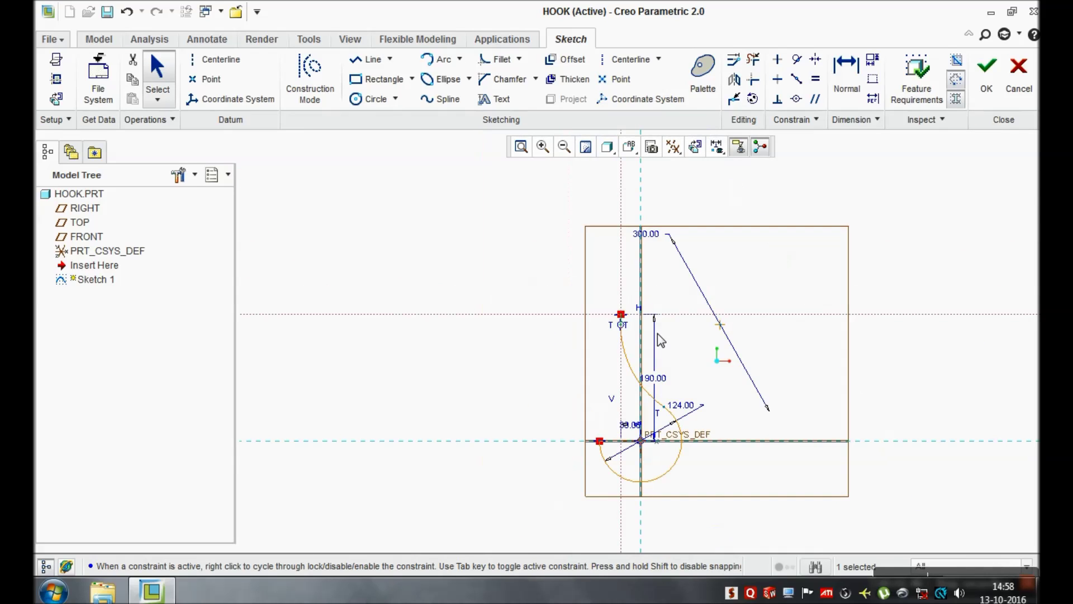
# Add a vertical centerline on the left side of the sketch and dimension it 150 mm from the vertical reference
pyautogui.click(612, 61)
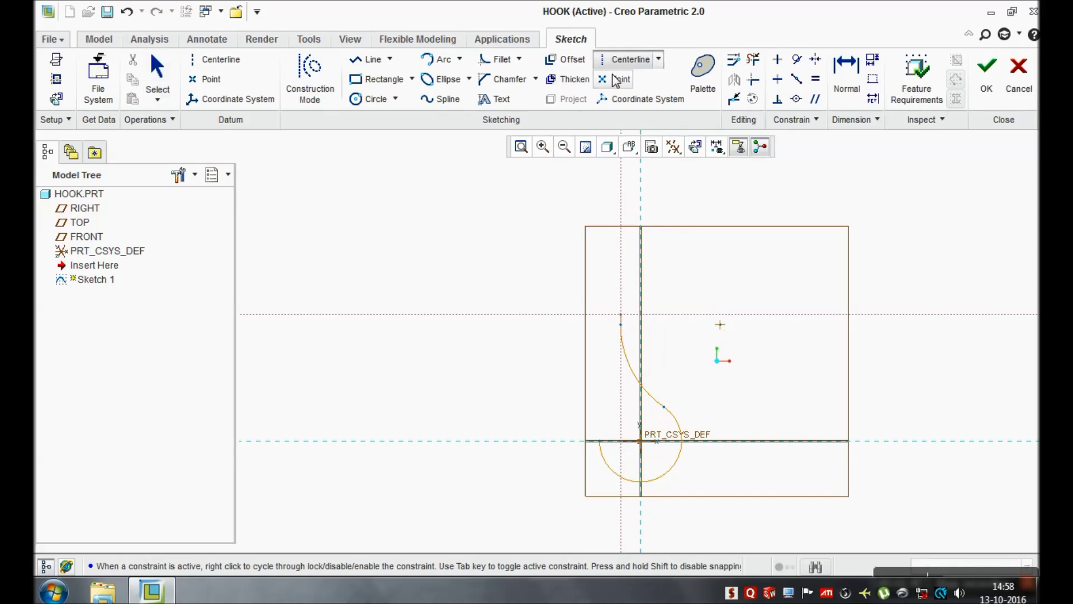
pyautogui.click(545, 420)
pyautogui.click(544, 376)
pyautogui.middleClick(544, 354)
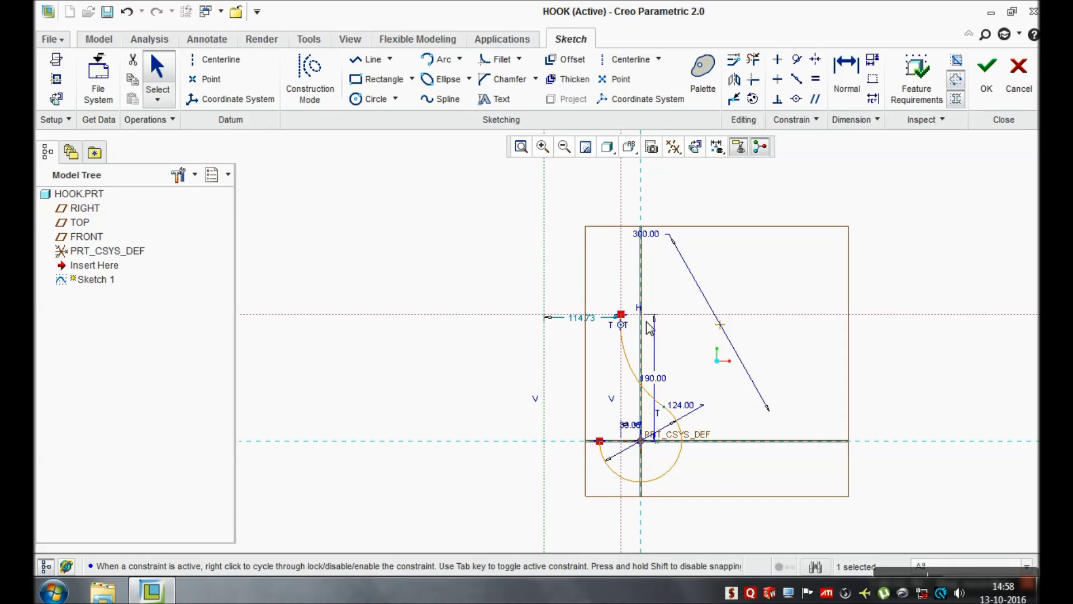
pyautogui.click(847, 73)
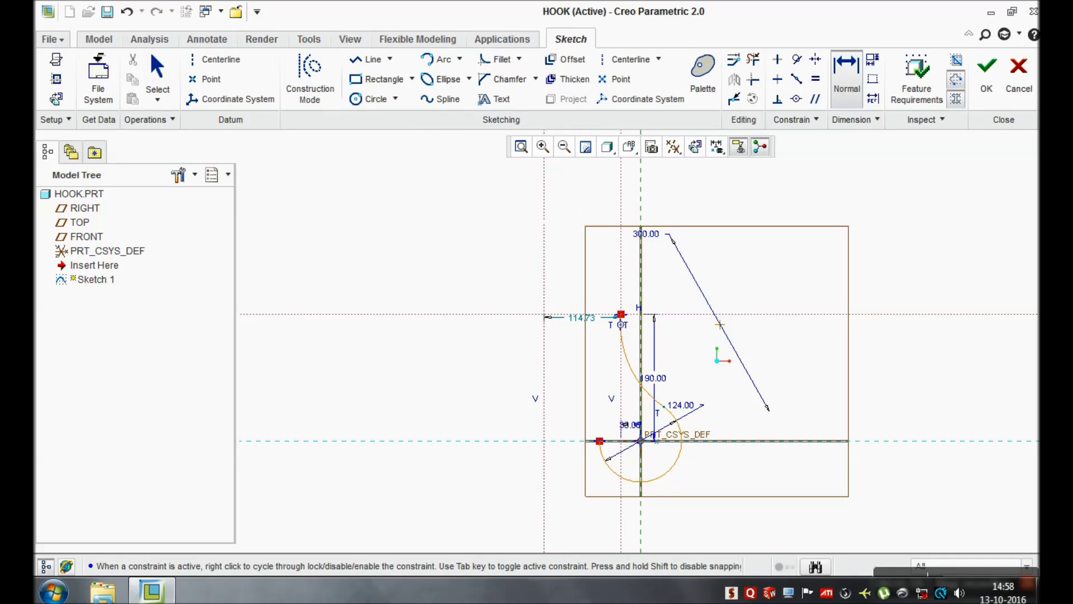
pyautogui.middleClick(572, 200)
pyautogui.write('150')
pyautogui.press('Return')
pyautogui.scroll(3, 548, 455)
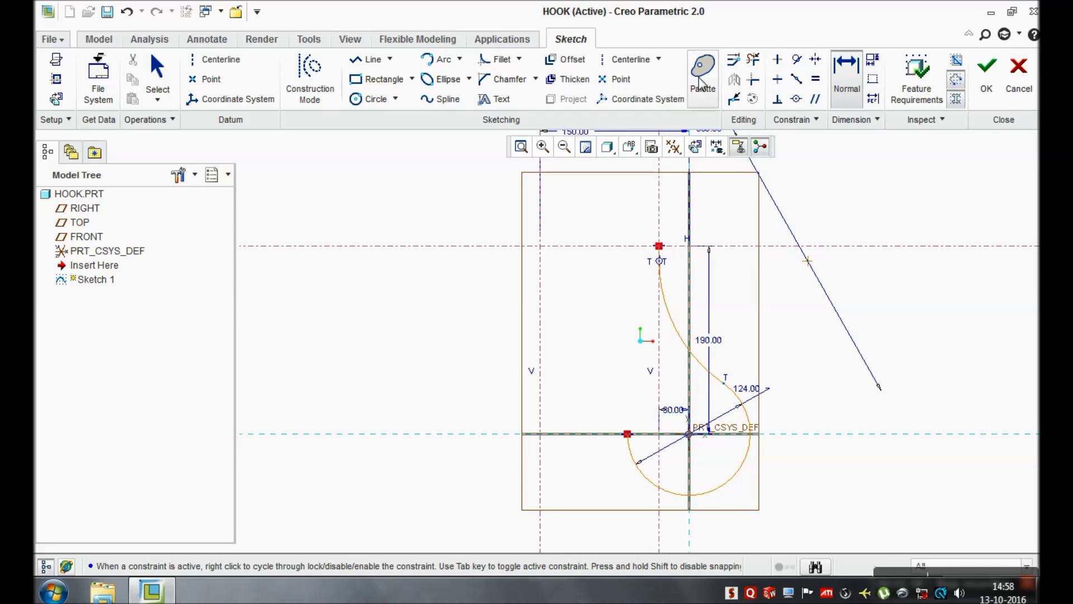
# Add a horizontal centerline above the horizontal reference and set its distance from that reference to 65 mm
pyautogui.click(629, 60)
pyautogui.click(612, 361)
pyautogui.click(779, 362)
pyautogui.middleClick(848, 314)
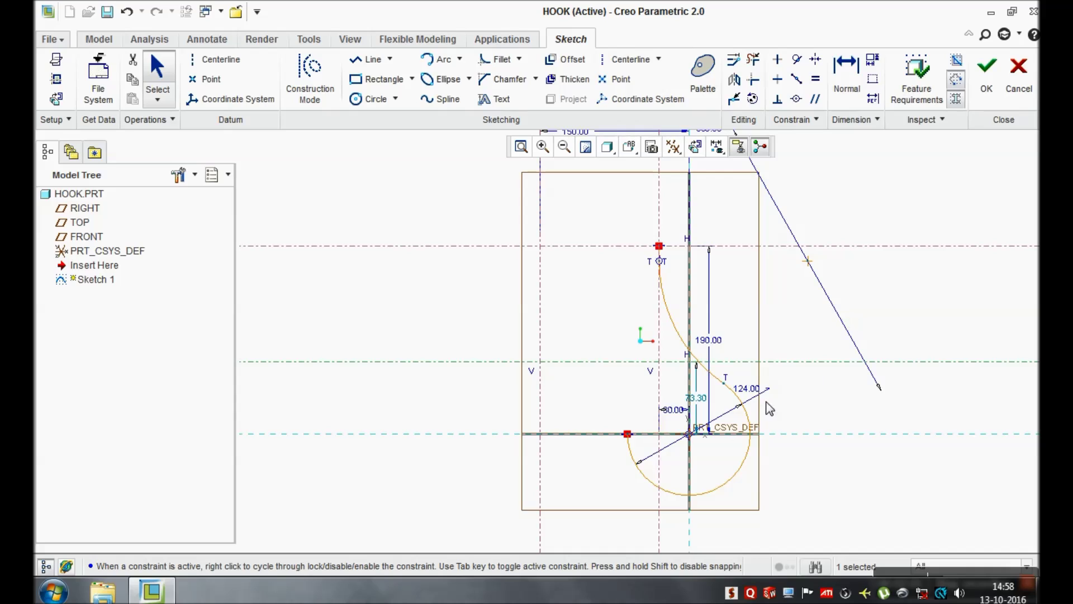
pyautogui.doubleClick(702, 399)
pyautogui.write('65')
pyautogui.press('Return')
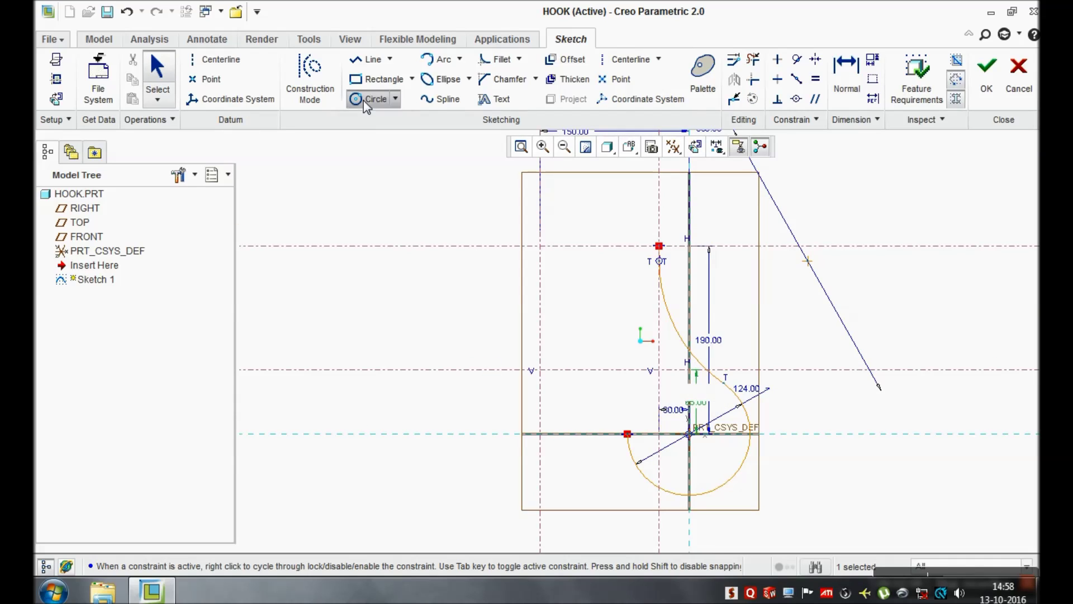
# Draw a circle at the lower left of the profile and set its diameter to 180*2 (360 mm)
pyautogui.click(363, 100)
pyautogui.click(505, 473)
pyautogui.click(556, 410)
pyautogui.middleClick(505, 426)
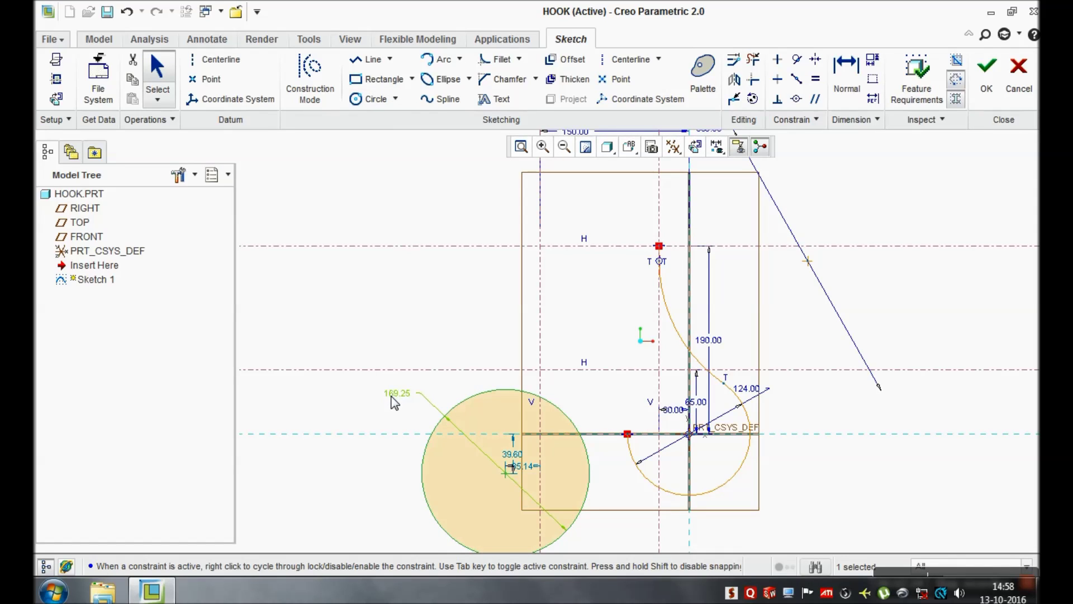
pyautogui.doubleClick(391, 396)
pyautogui.write('1')
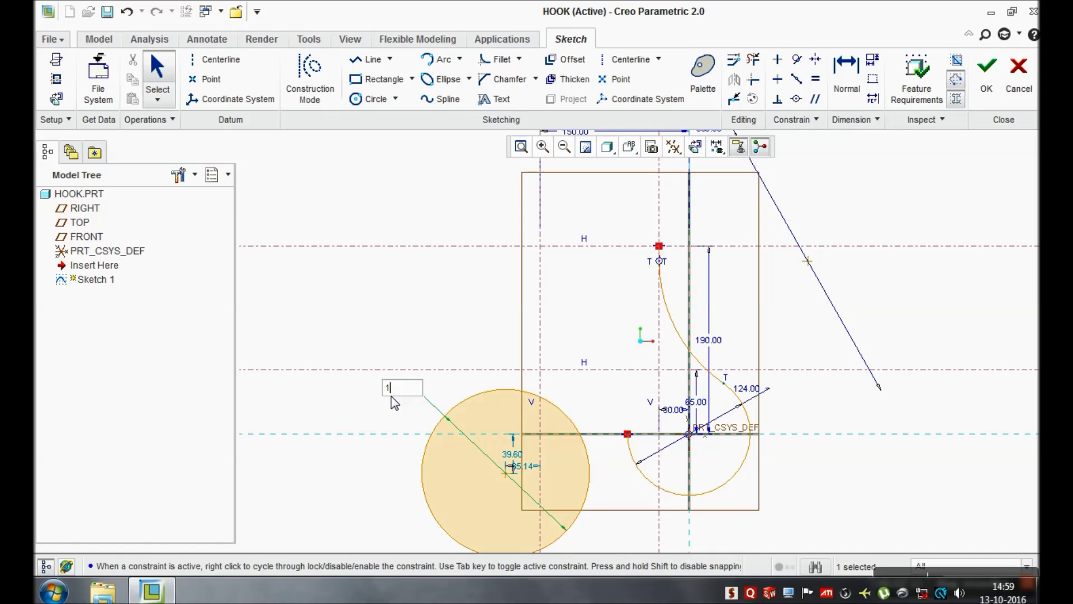
pyautogui.write('80*2')
pyautogui.press('Return')
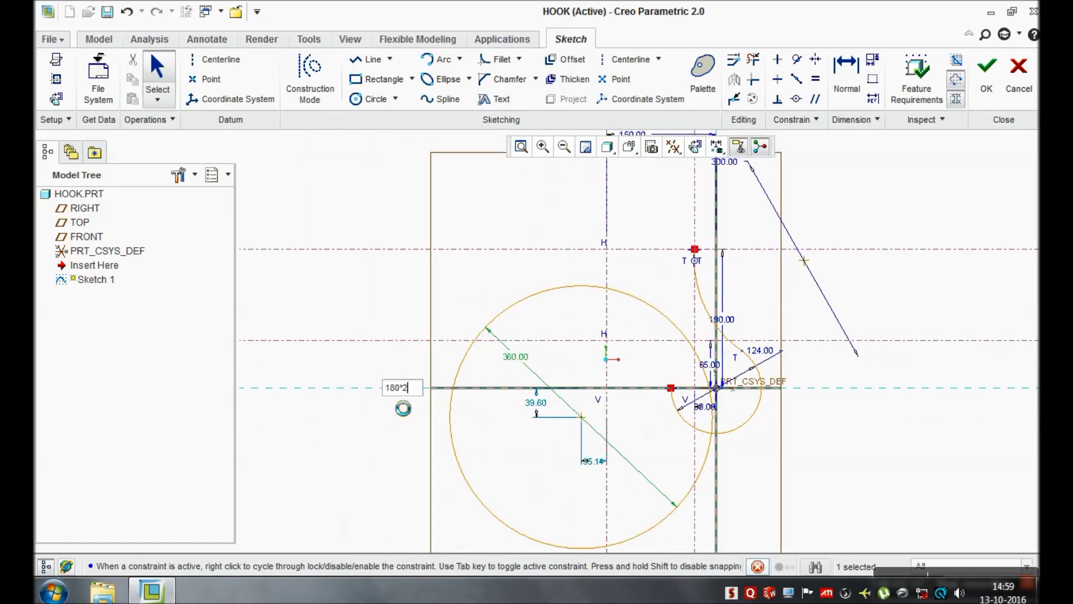
# Make the 360 mm circle tangent to the 124 mm arc
pyautogui.click(797, 59)
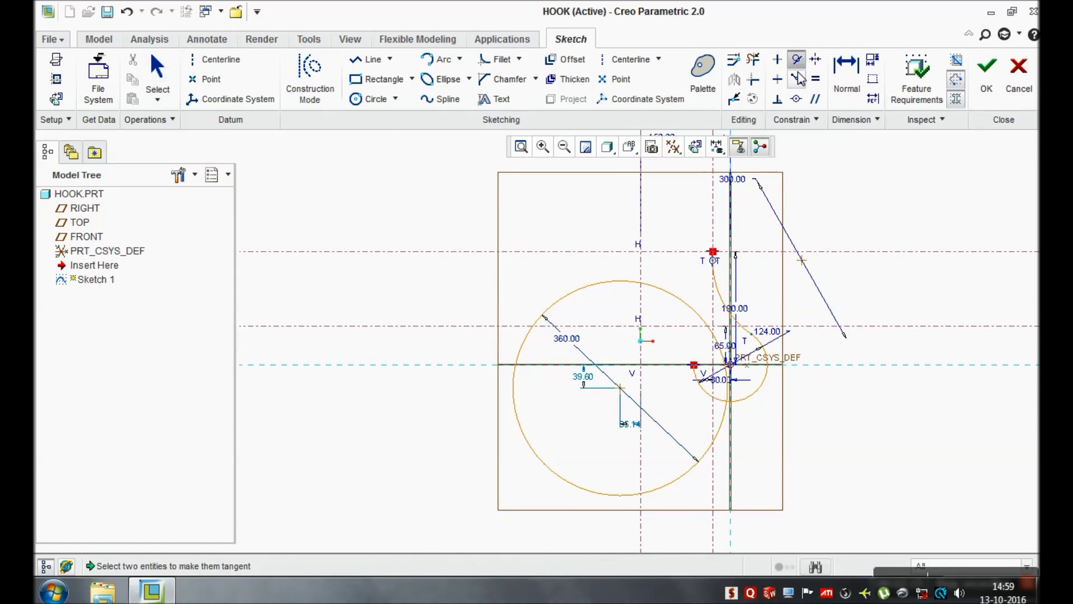
pyautogui.scroll(5, 686, 396)
pyautogui.click(730, 364)
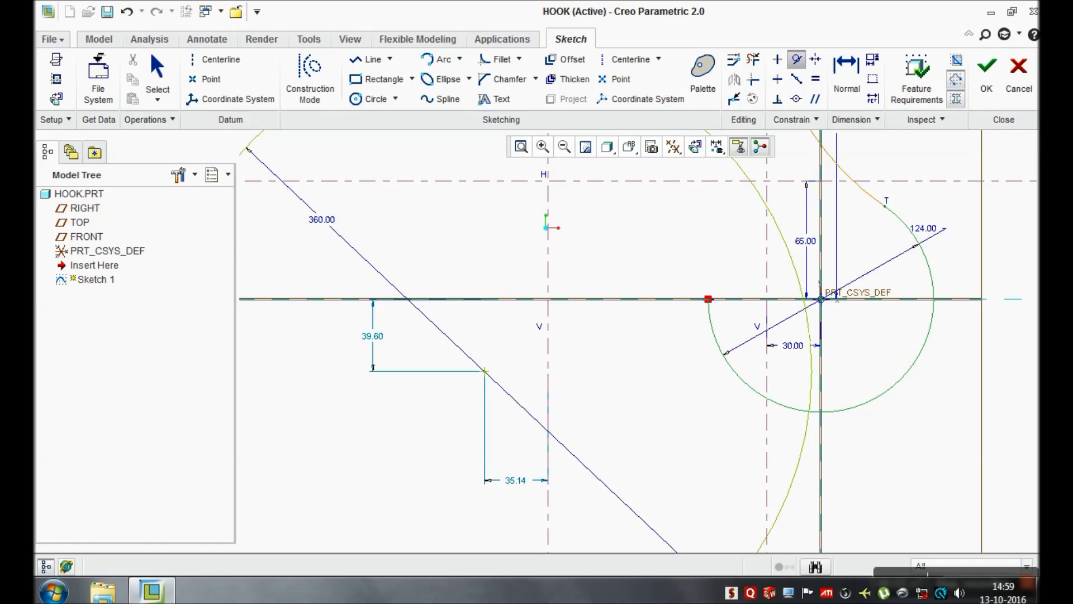
pyautogui.click(810, 390)
pyautogui.scroll(2, 714, 391)
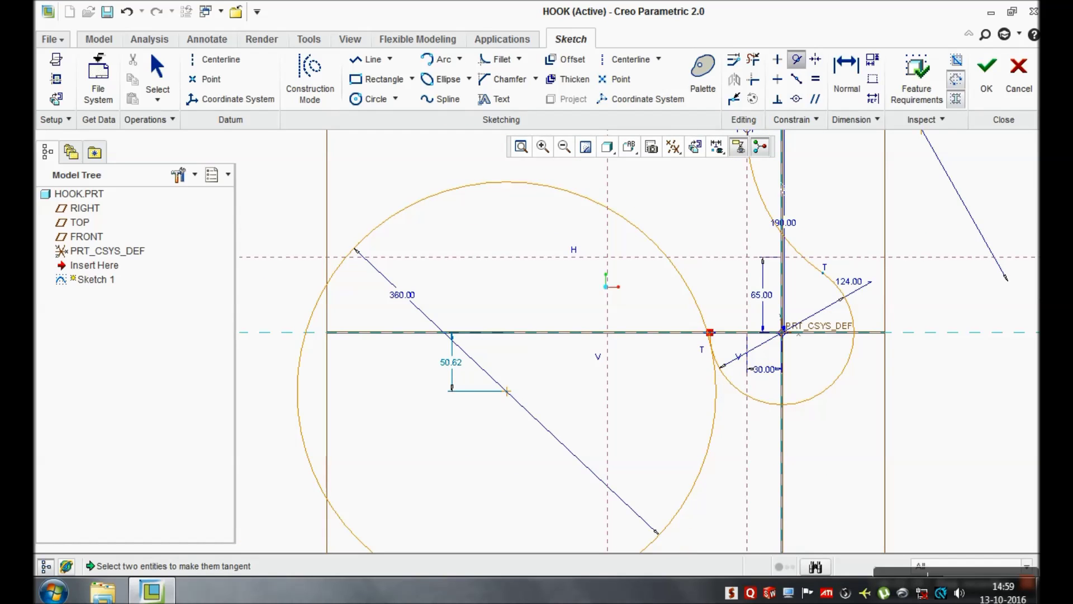
pyautogui.press('Escape')
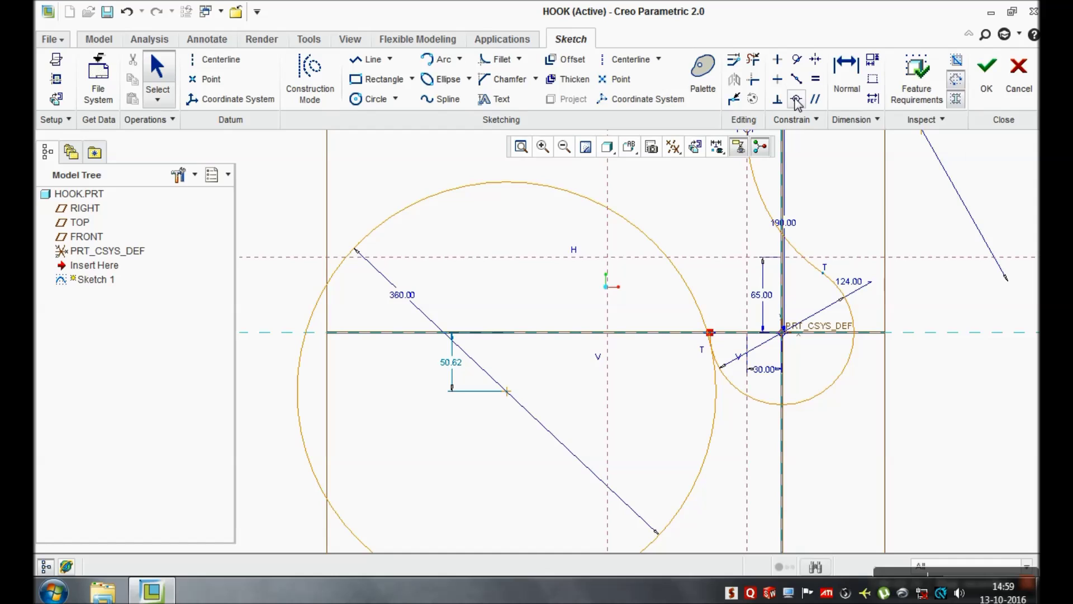
# Place a point where the 150 mm and 65 mm centerlines cross and make the 360 mm circle coincident with it
pyautogui.click(797, 100)
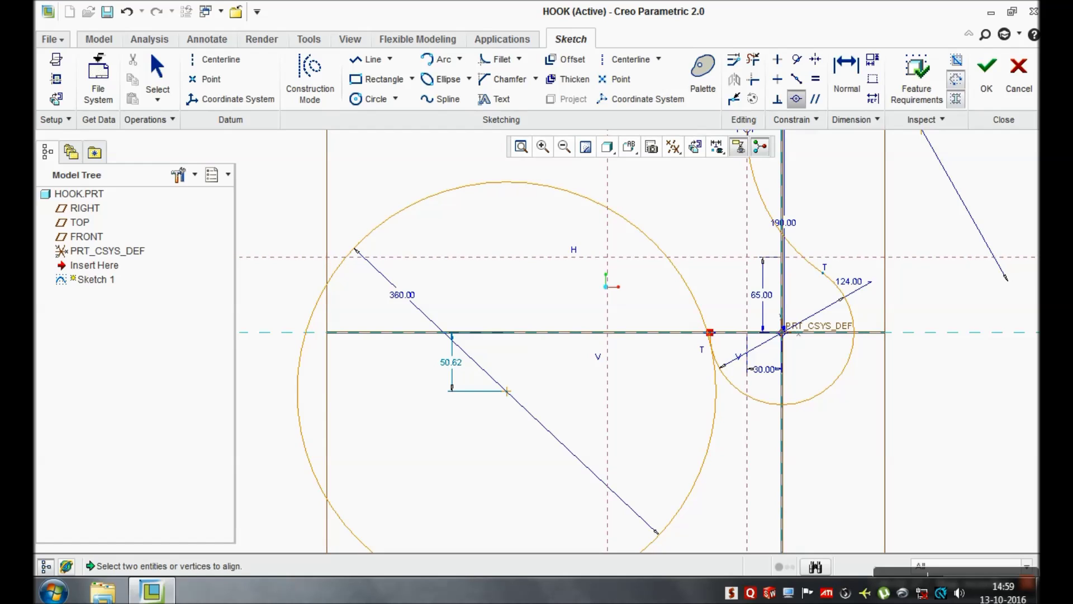
pyautogui.press('Escape')
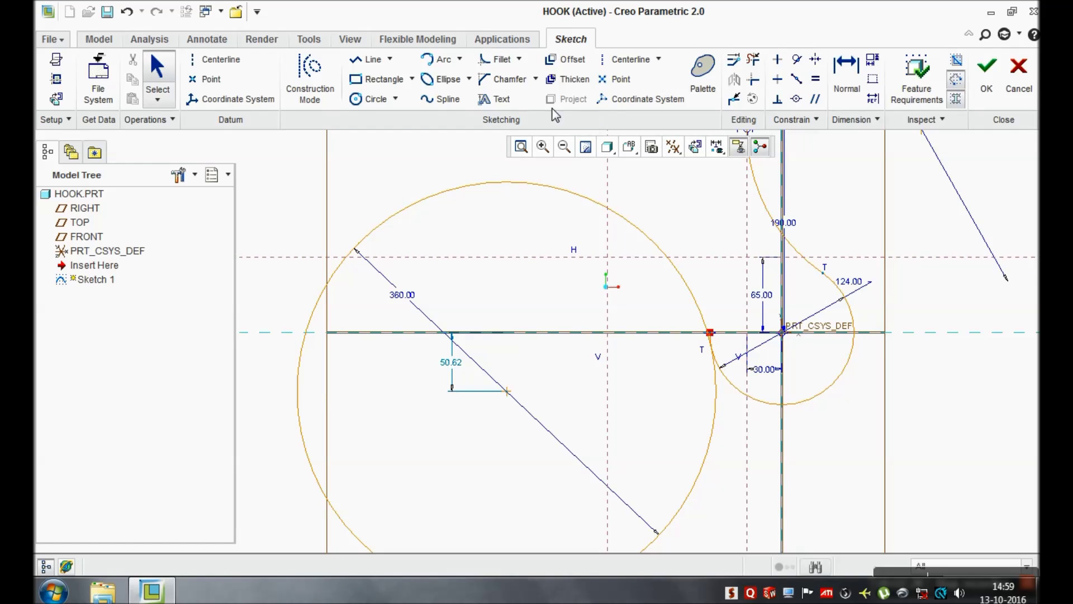
pyautogui.click(616, 79)
pyautogui.click(608, 257)
pyautogui.middleClick(643, 266)
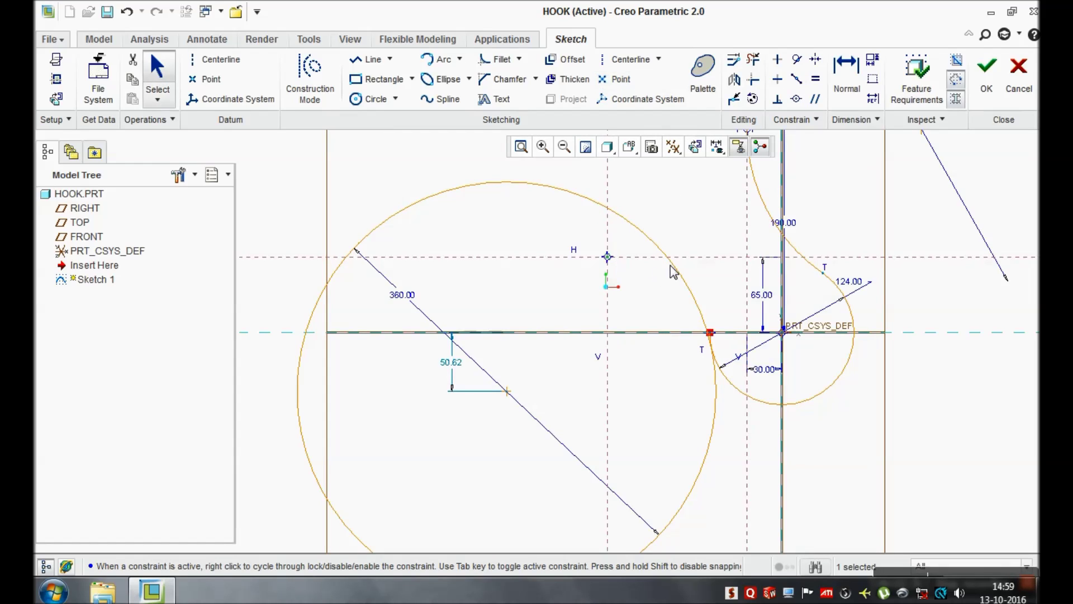
pyautogui.click(796, 98)
pyautogui.click(643, 231)
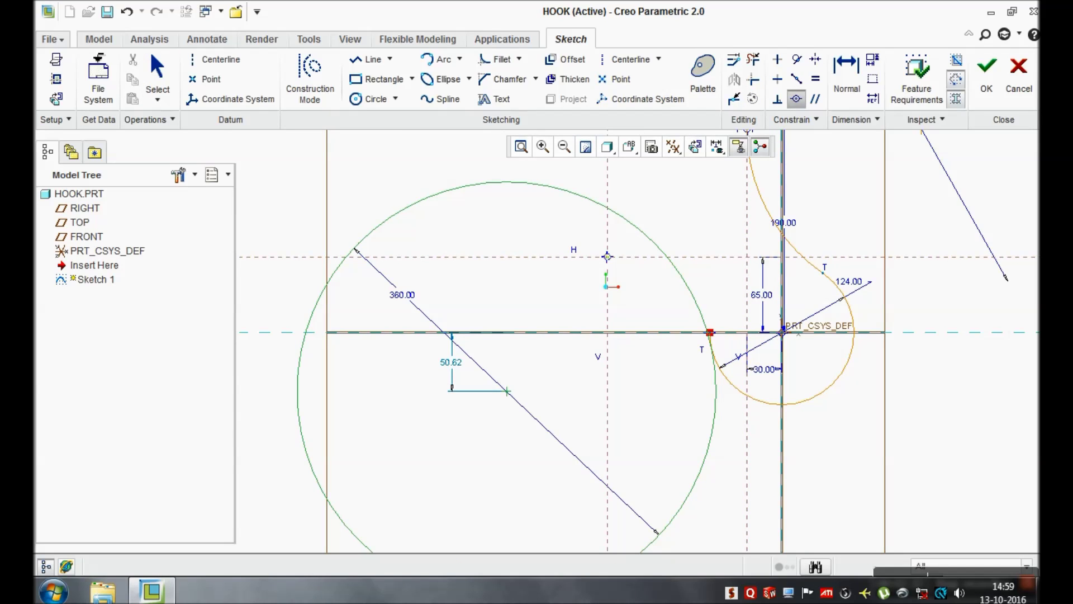
pyautogui.click(608, 257)
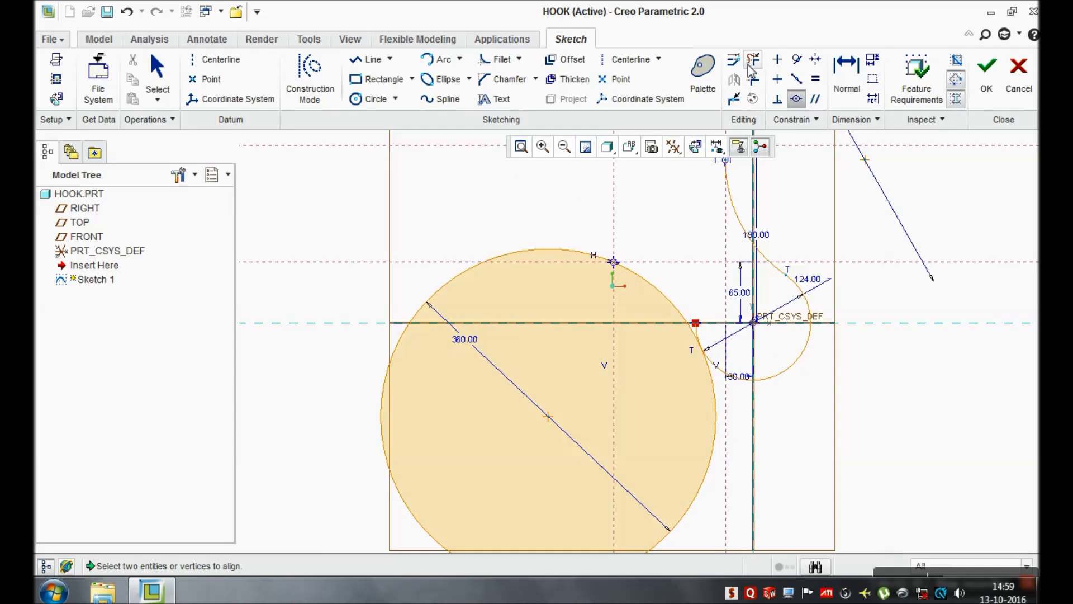
# Trim the 360 mm circle to the arc between the point and its tangency, and remove the 124 mm arc's leftover end
pyautogui.click(753, 59)
pyautogui.scroll(-1, 565, 235)
pyautogui.moveTo(570, 233); pyautogui.dragTo(571, 270)
pyautogui.moveTo(386, 290); pyautogui.dragTo(405, 314)
pyautogui.scroll(3, 405, 314)
pyautogui.scroll(-2, 341, 380)
pyautogui.moveTo(343, 372); pyautogui.dragTo(331, 374)
pyautogui.scroll(2, 669, 429)
pyautogui.moveTo(672, 430); pyautogui.dragTo(707, 490)
pyautogui.scroll(-5, 705, 369)
pyautogui.click(686, 341)
pyautogui.scroll(3, 689, 388)
pyautogui.scroll(3, 665, 452)
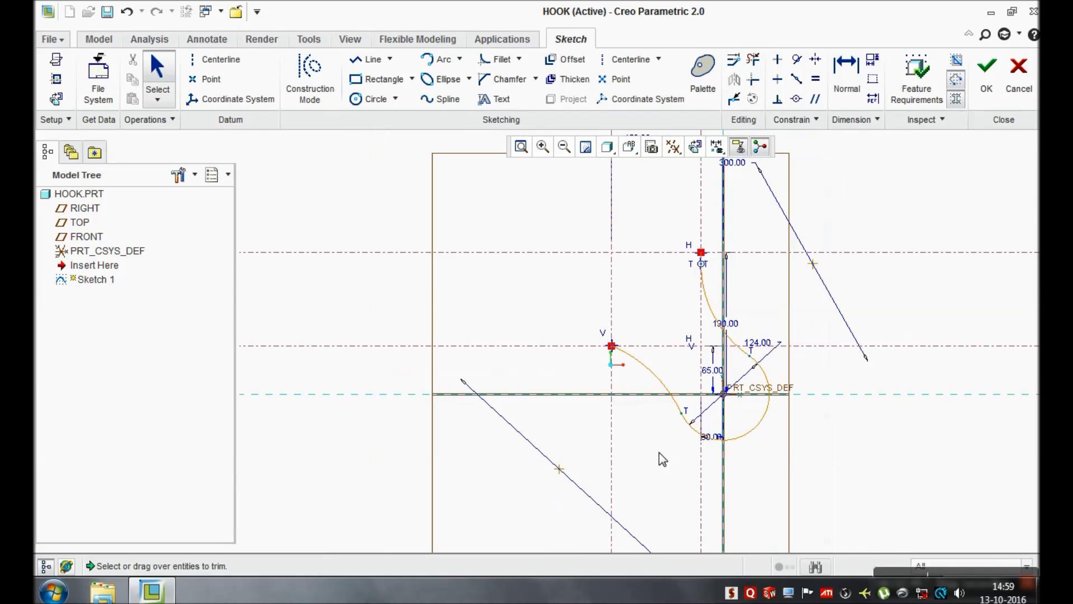
# Finish the profile sketch and start a swept blend along it, selecting Section 1 of its sketched sections
pyautogui.click(986, 85)
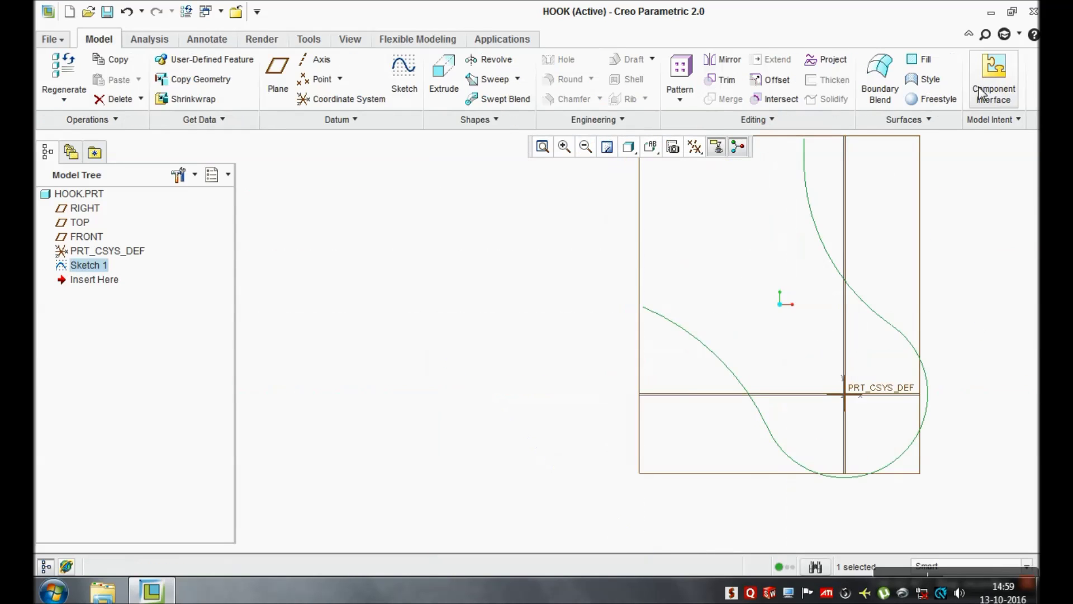
pyautogui.click(505, 104)
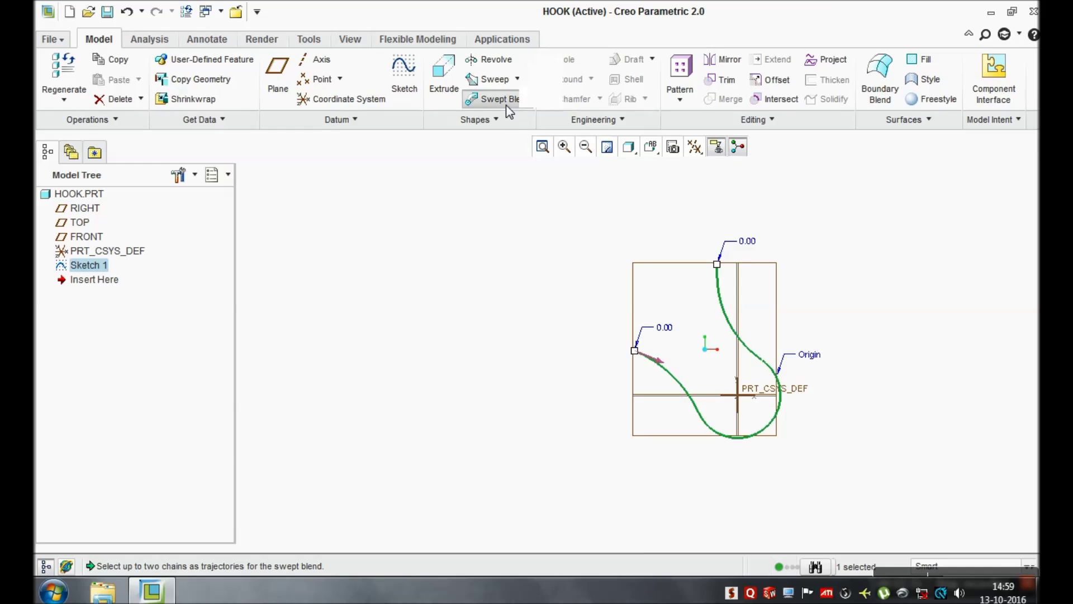
pyautogui.click(168, 121)
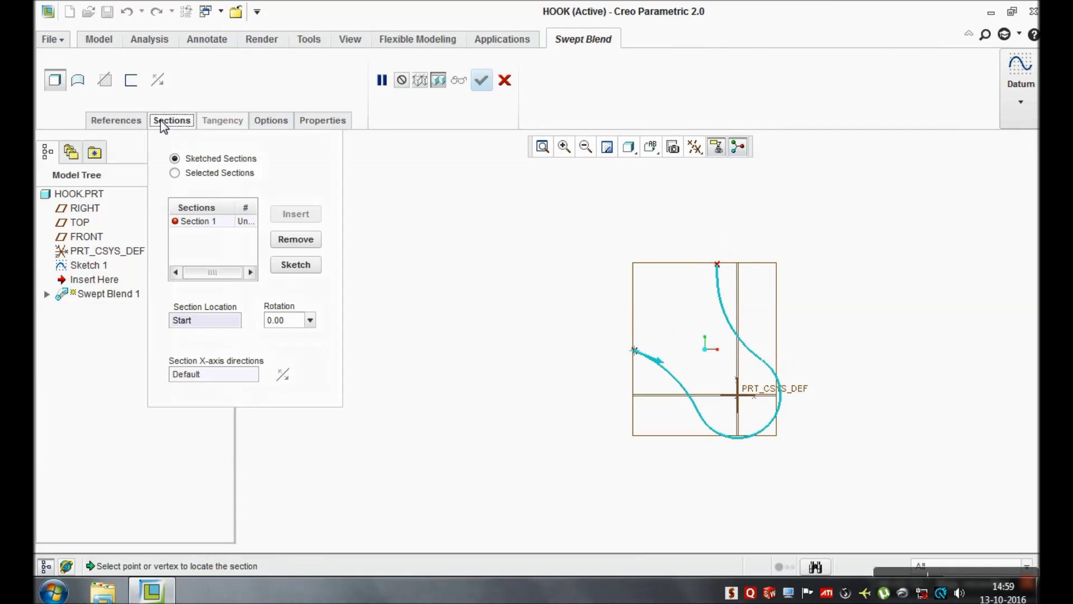
pyautogui.click(218, 222)
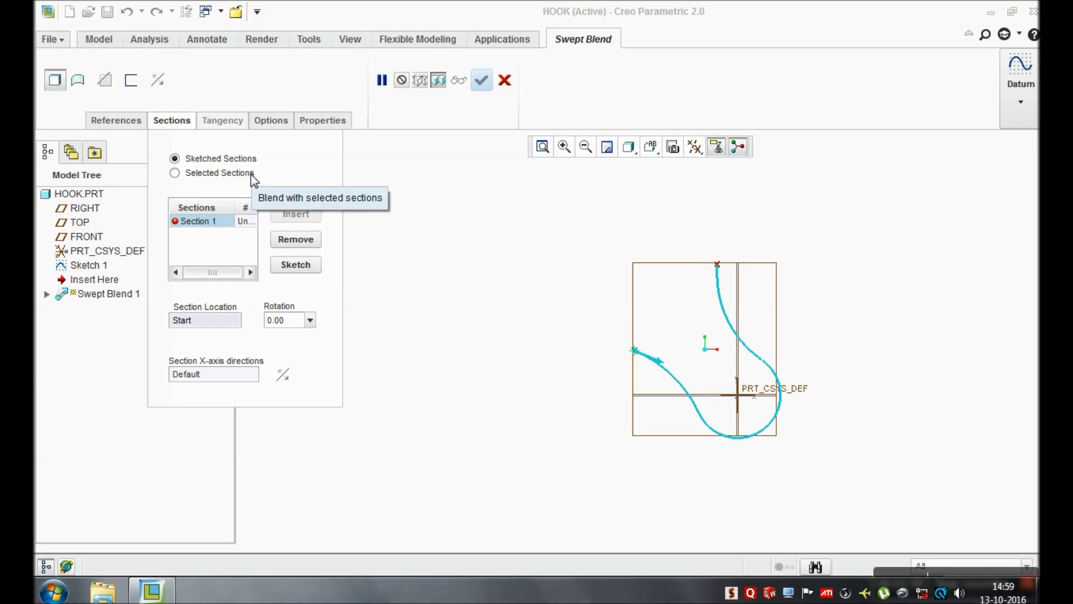
# Sketch Section 1 as a 30 mm diameter circle centred on the horizontal reference and touching the vertical reference from the left
pyautogui.click(311, 267)
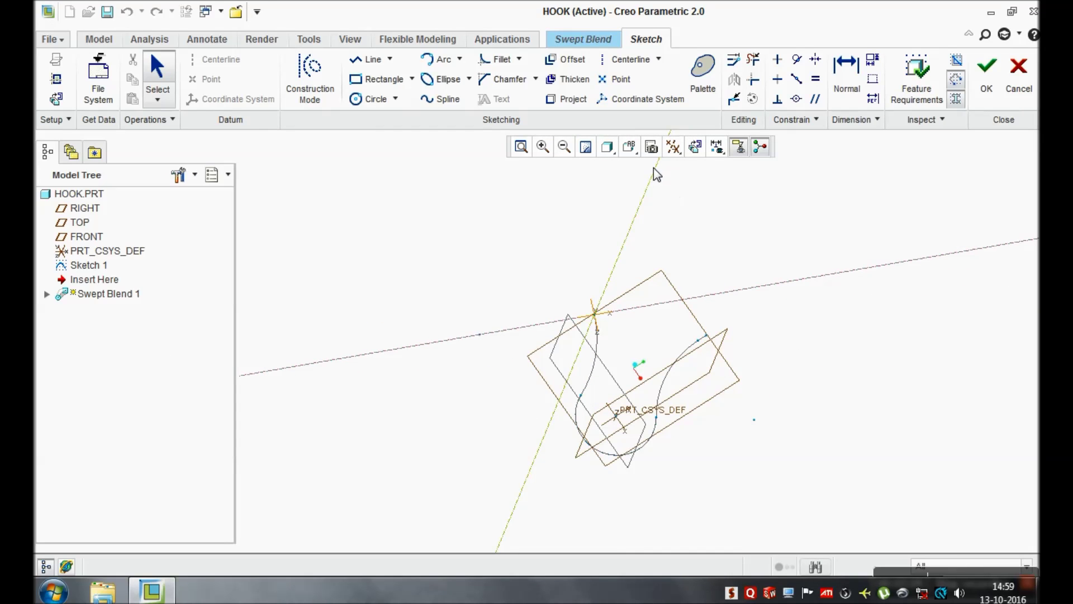
pyautogui.click(695, 147)
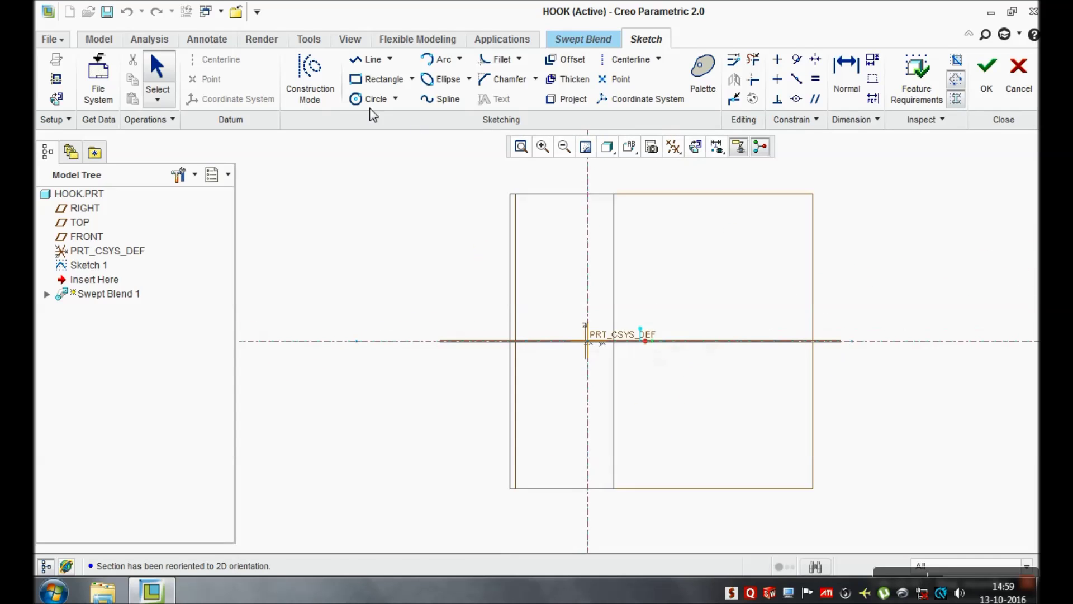
pyautogui.click(371, 99)
pyautogui.scroll(-1, 556, 341)
pyautogui.click(562, 341)
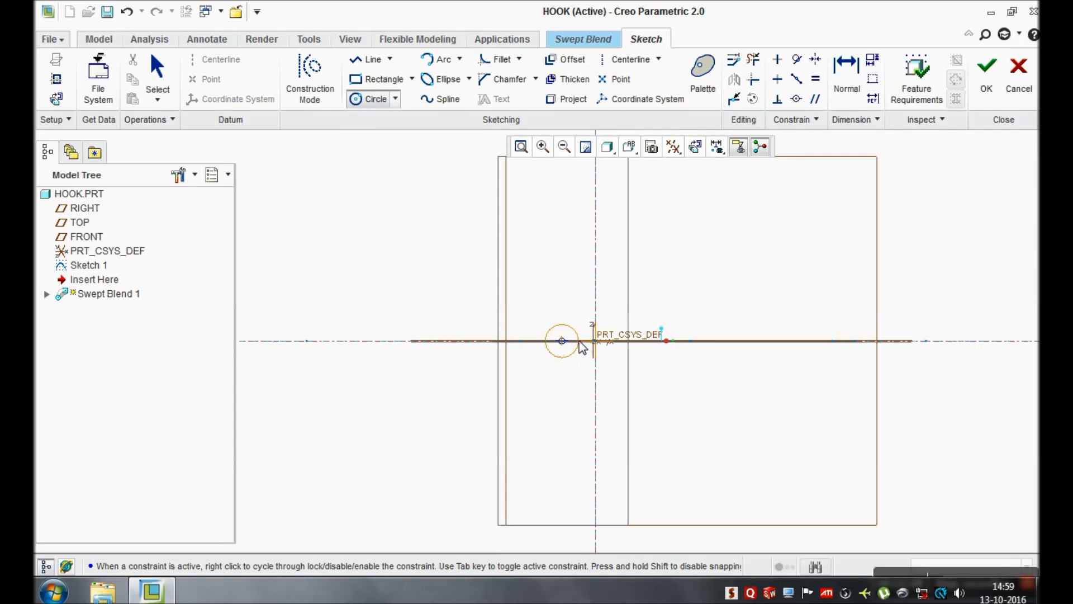
pyautogui.click(596, 340)
pyautogui.middleClick(511, 271)
pyautogui.doubleClick(518, 314)
pyautogui.write('30')
pyautogui.press('Return')
pyautogui.click(986, 66)
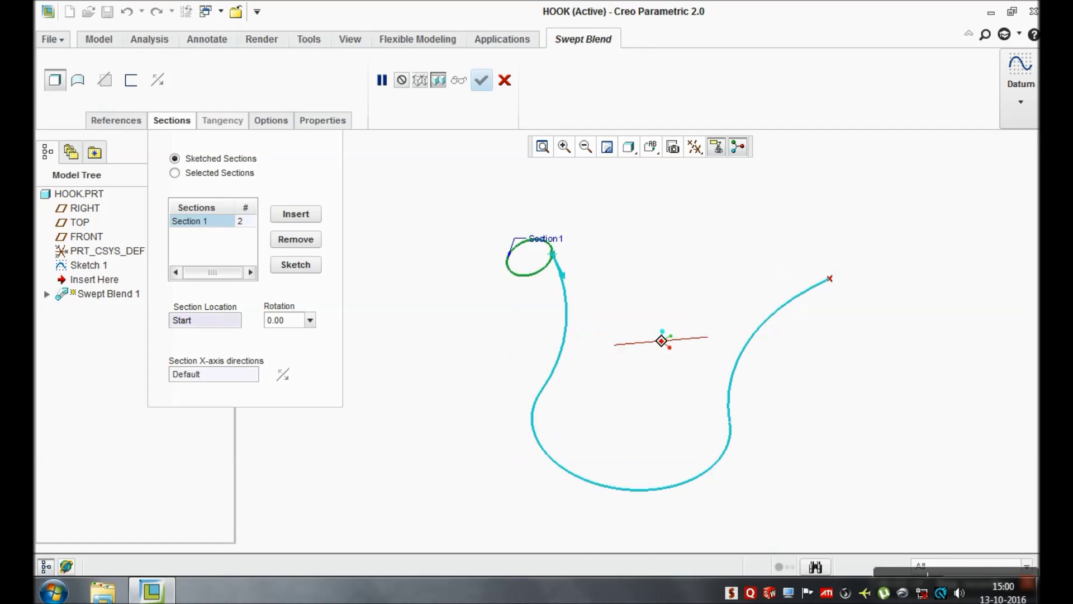
# Insert a second section with a 62 mm circle touching the vertical reference at the trajectory's end, and complete the swept blend
pyautogui.click(296, 214)
pyautogui.click(295, 262)
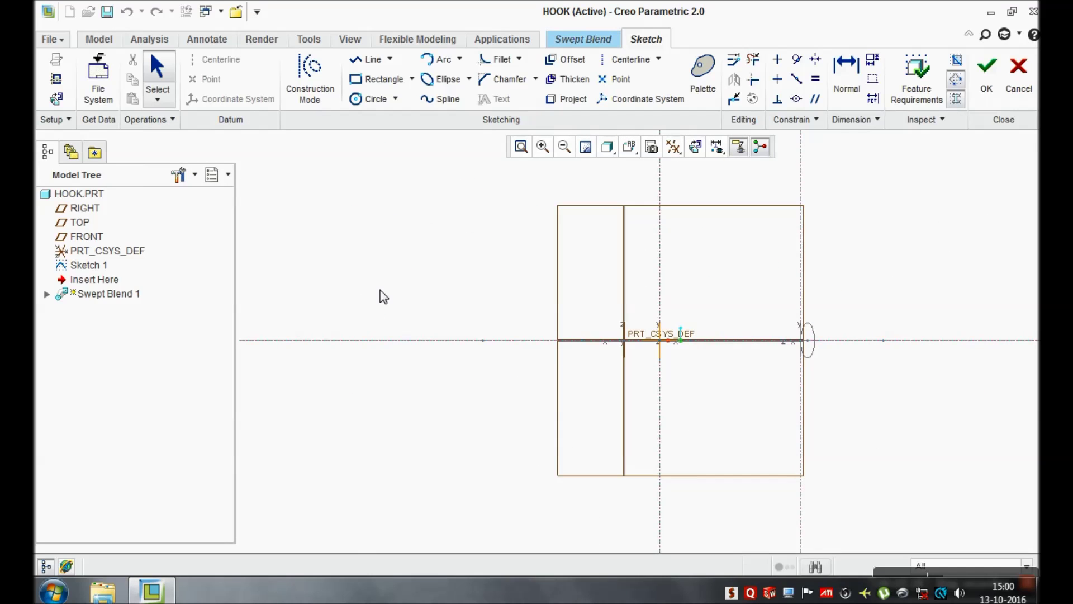
pyautogui.click(374, 99)
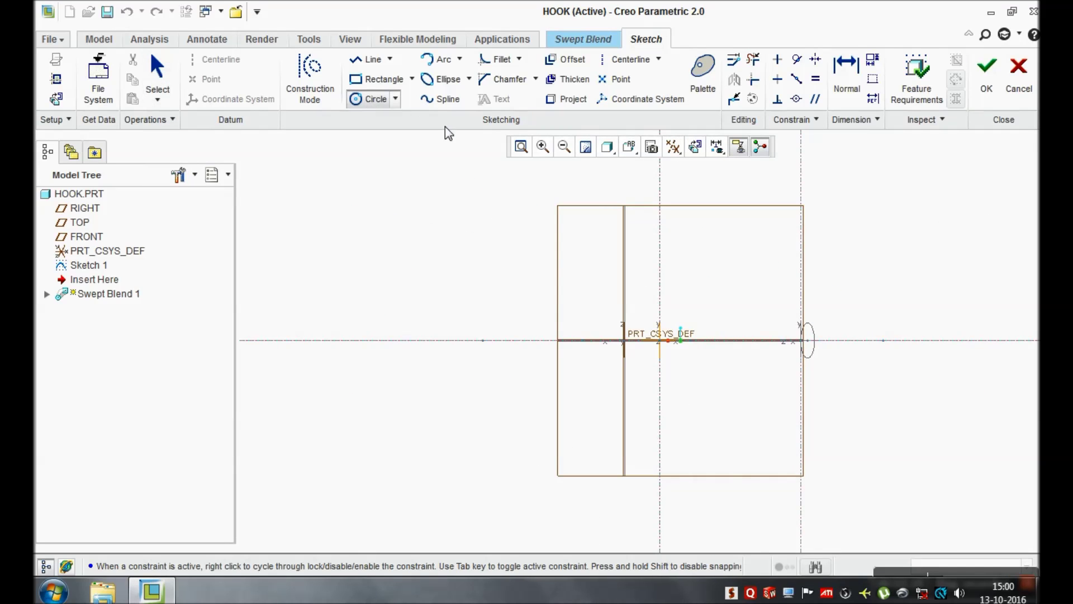
pyautogui.click(613, 341)
pyautogui.click(659, 342)
pyautogui.middleClick(658, 344)
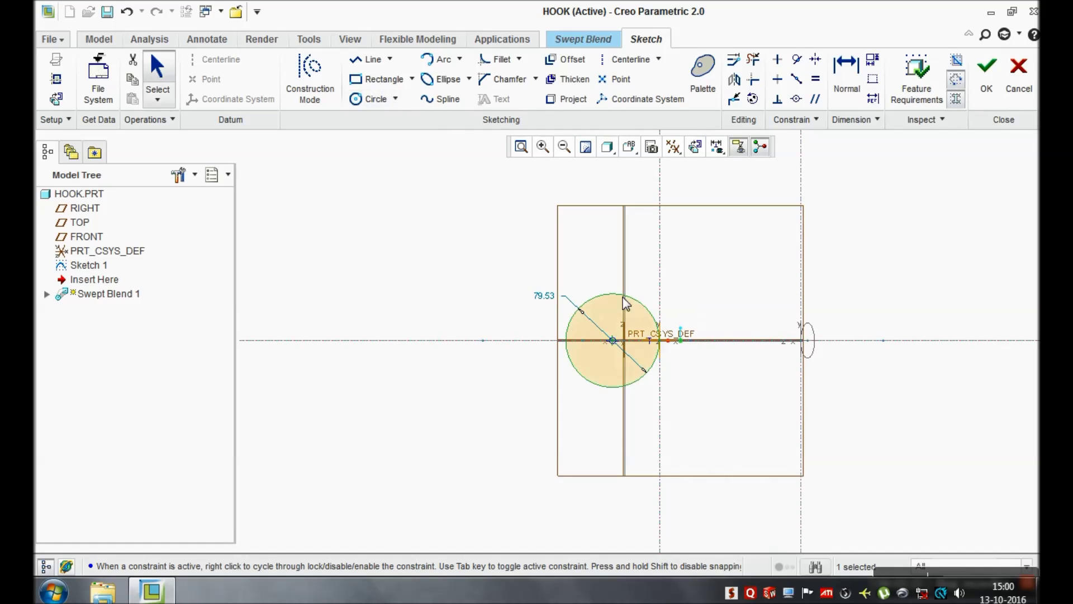
pyautogui.doubleClick(552, 299)
pyautogui.write('62')
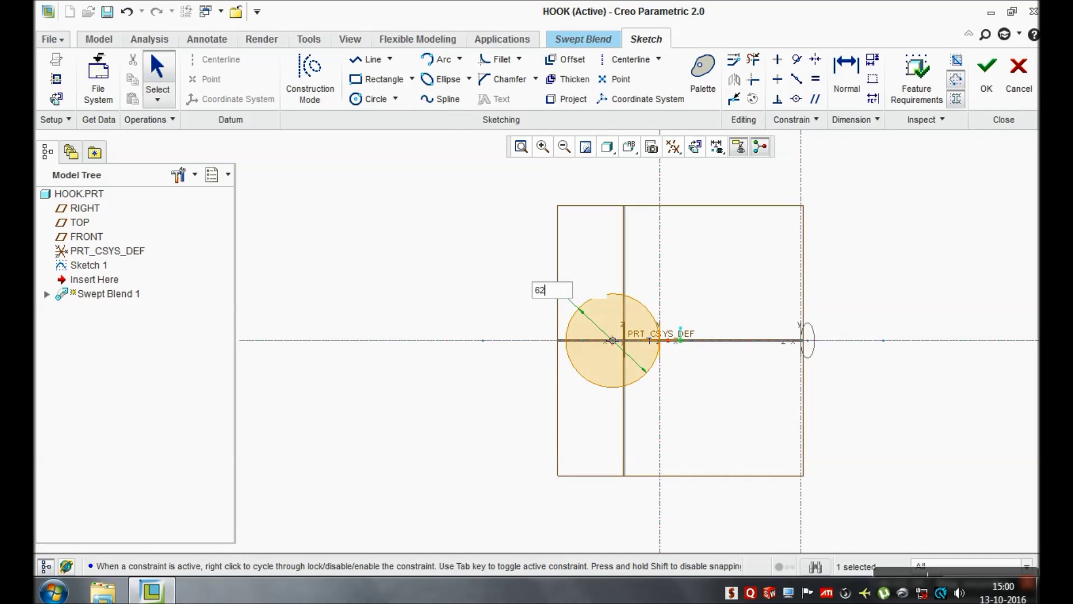
pyautogui.press('Return')
pyautogui.click(983, 84)
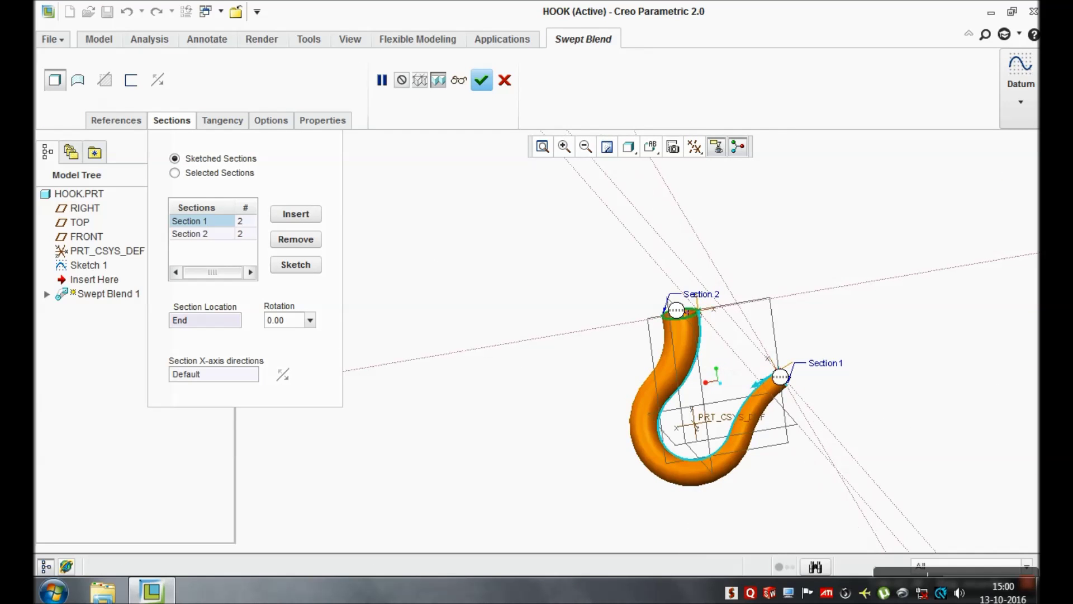
pyautogui.click(481, 79)
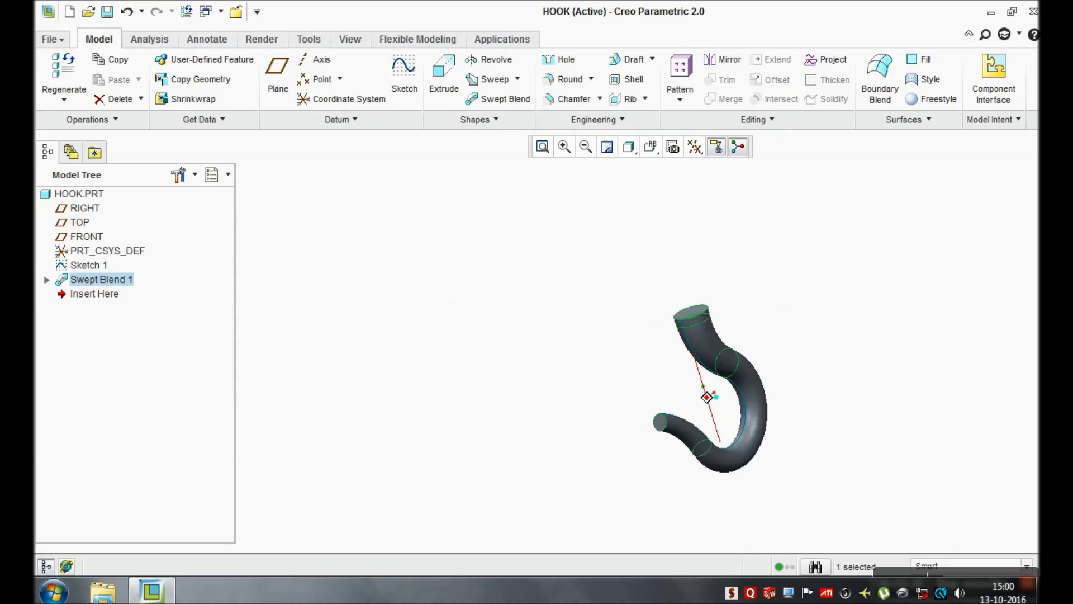
# Edit Sketch 1 to divide the 124 mm arc where it crosses the horizontal reference on its outer side, and finish the sketch
pyautogui.click(413, 302)
pyautogui.click(85, 265)
pyautogui.rightClick(88, 265)
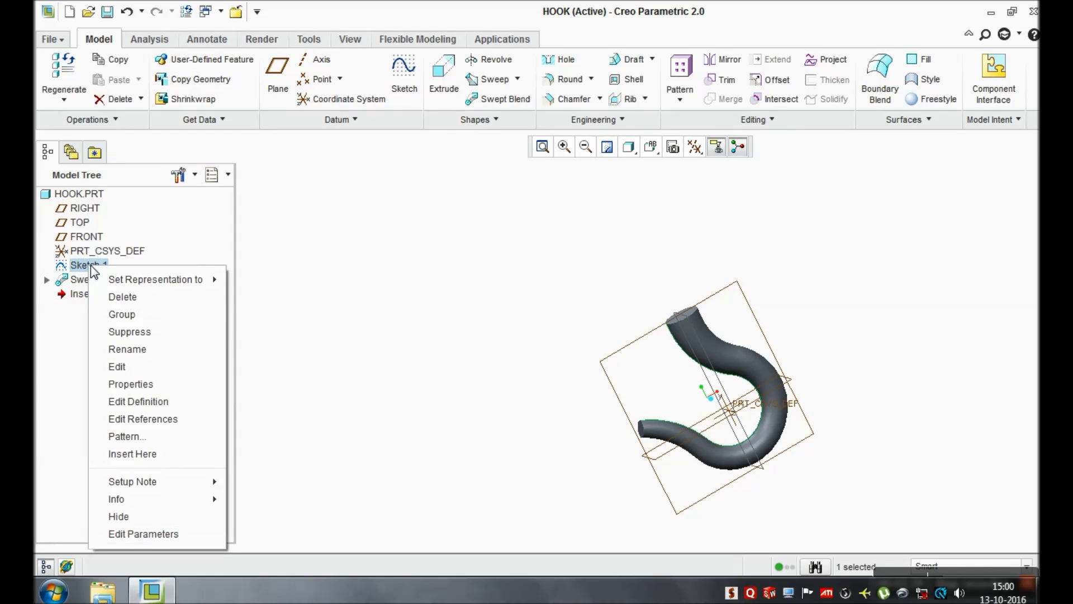
pyautogui.click(140, 401)
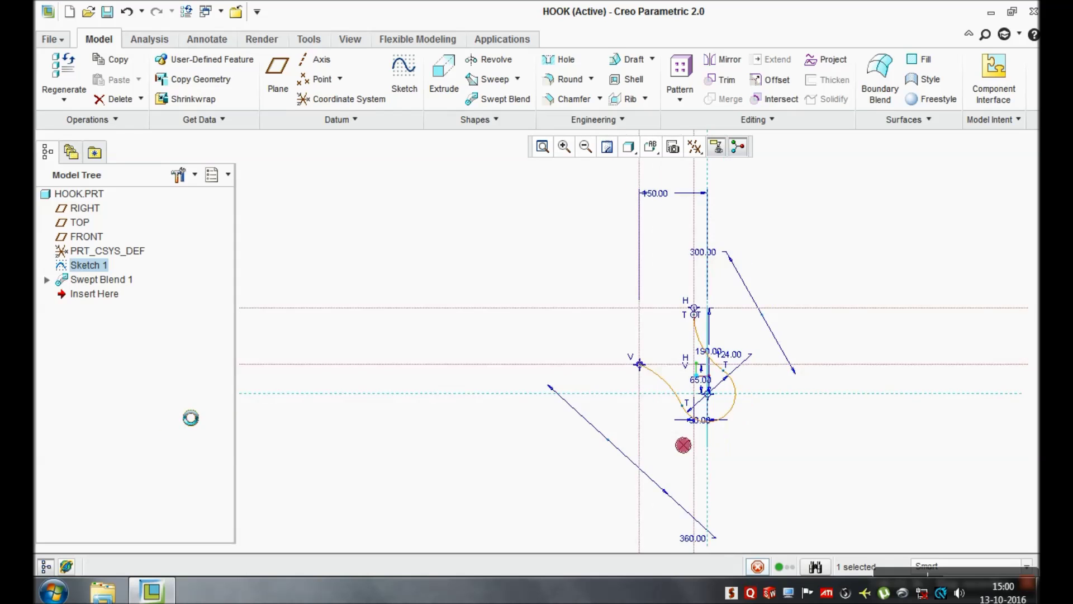
pyautogui.click(735, 101)
pyautogui.scroll(-4, 692, 396)
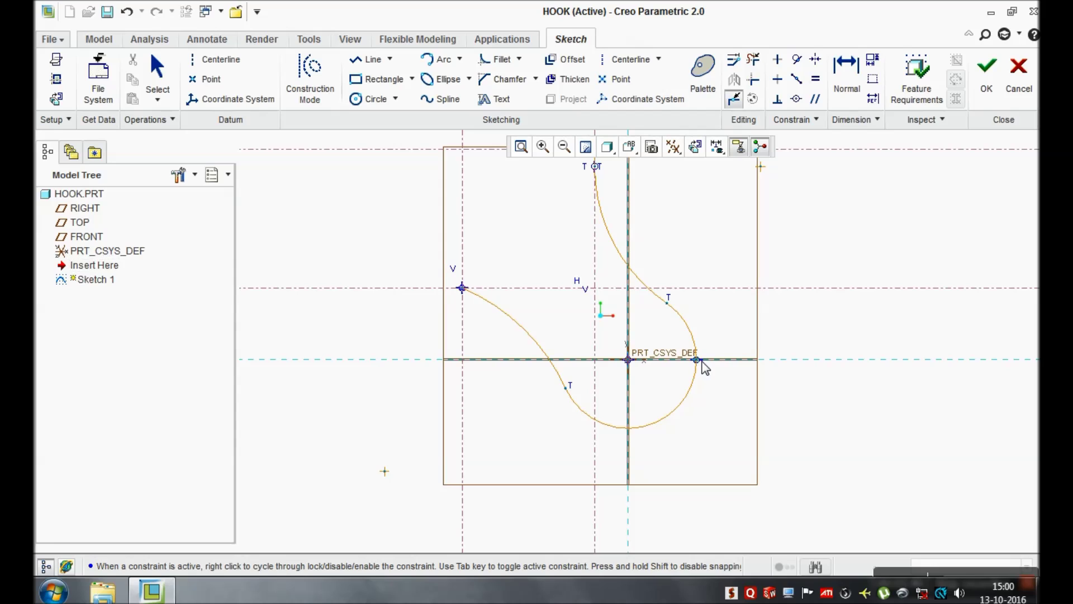
pyautogui.click(986, 84)
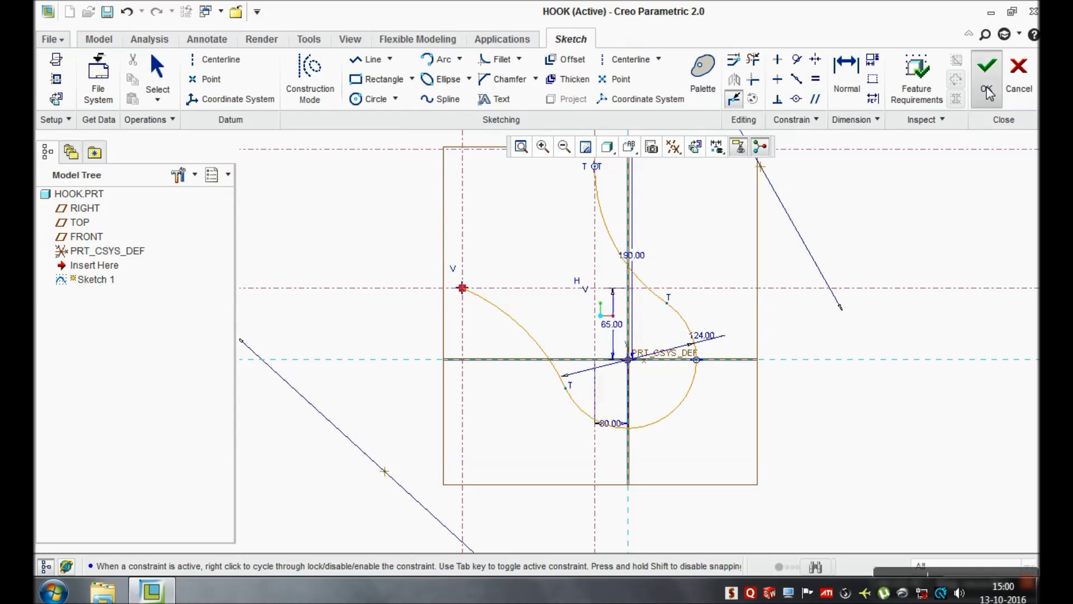
pyautogui.scroll(3, 875, 363)
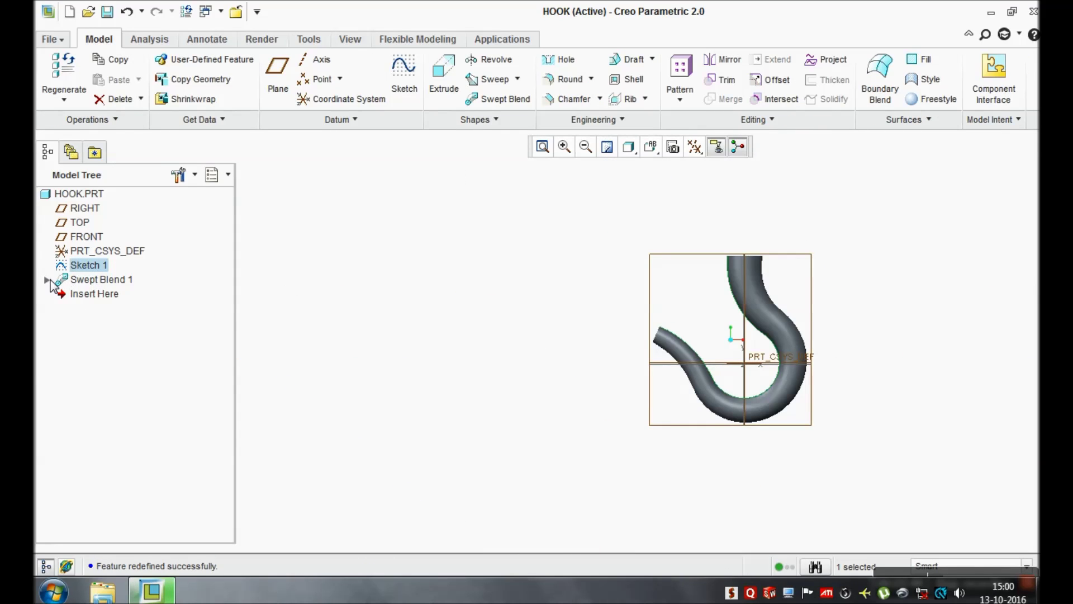
# Redefine the swept blend, insert a third section at the new division point on the trajectory, and open its sketch
pyautogui.rightClick(93, 283)
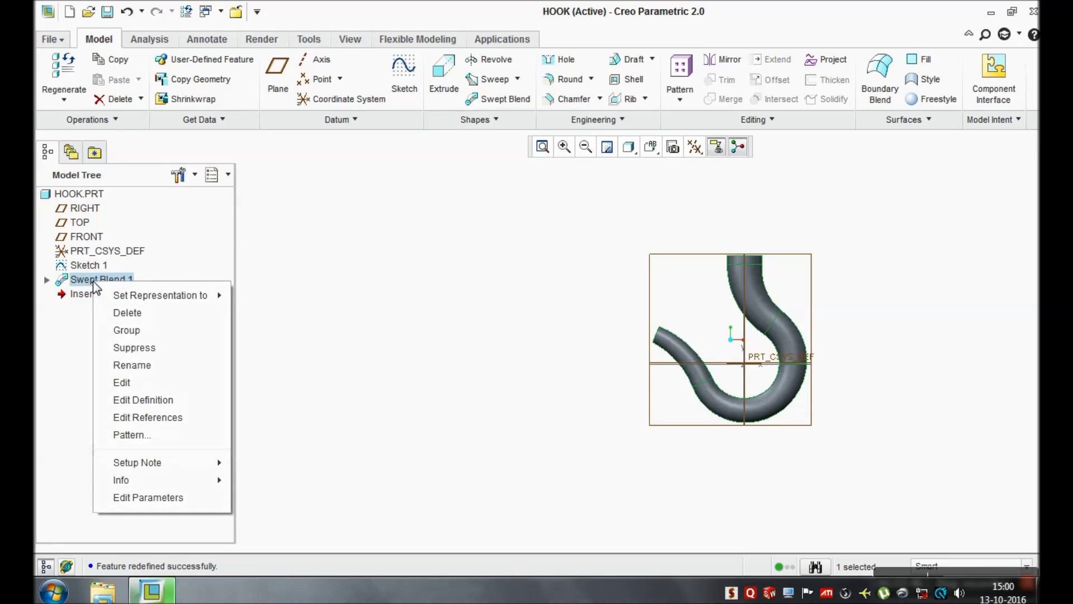
pyautogui.click(170, 400)
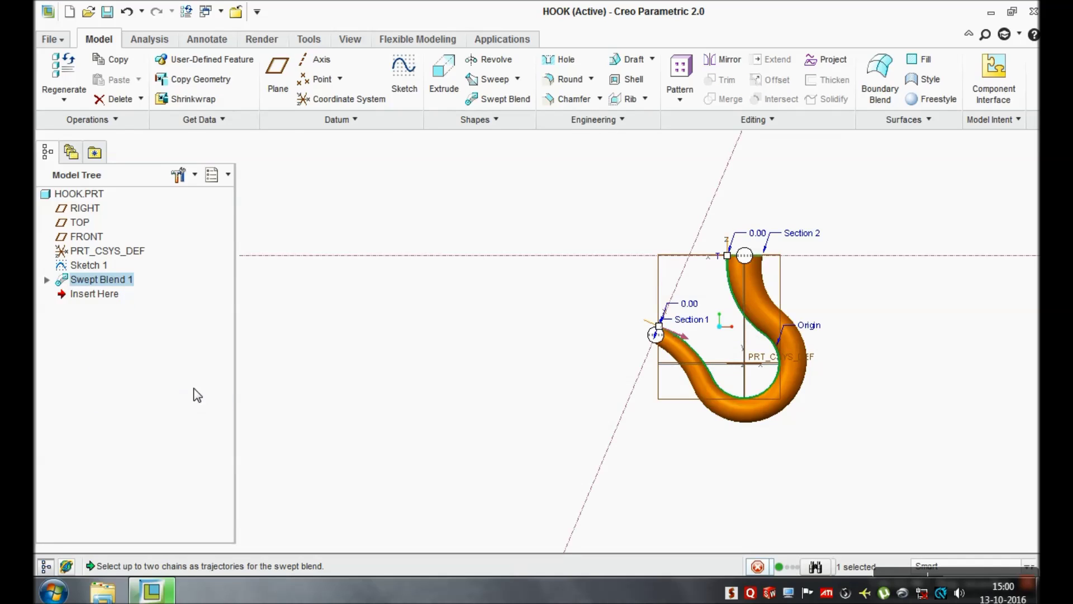
pyautogui.click(172, 120)
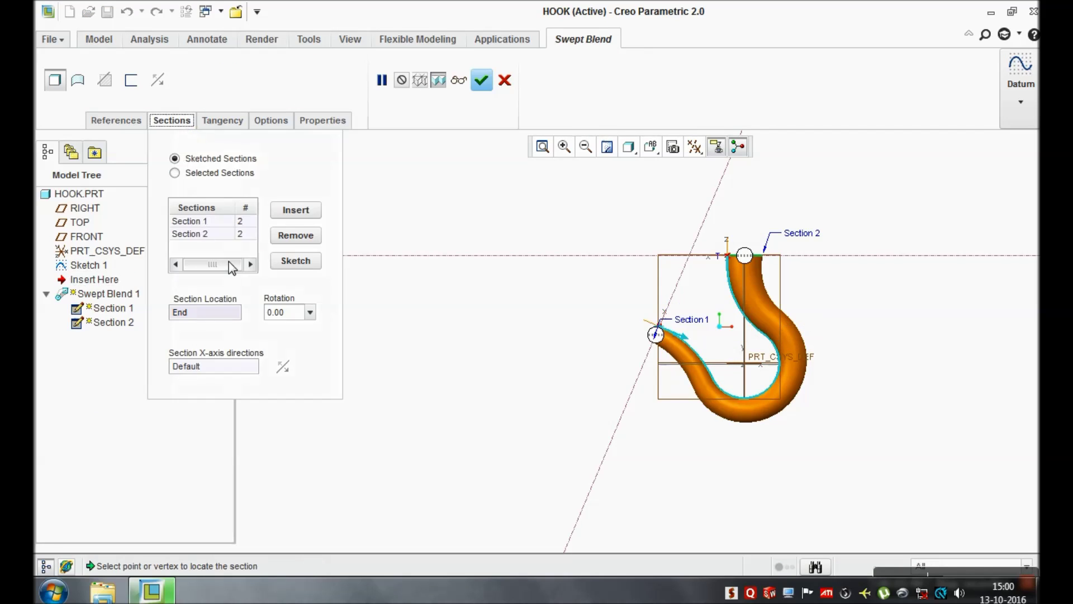
pyautogui.click(296, 210)
pyautogui.click(780, 364)
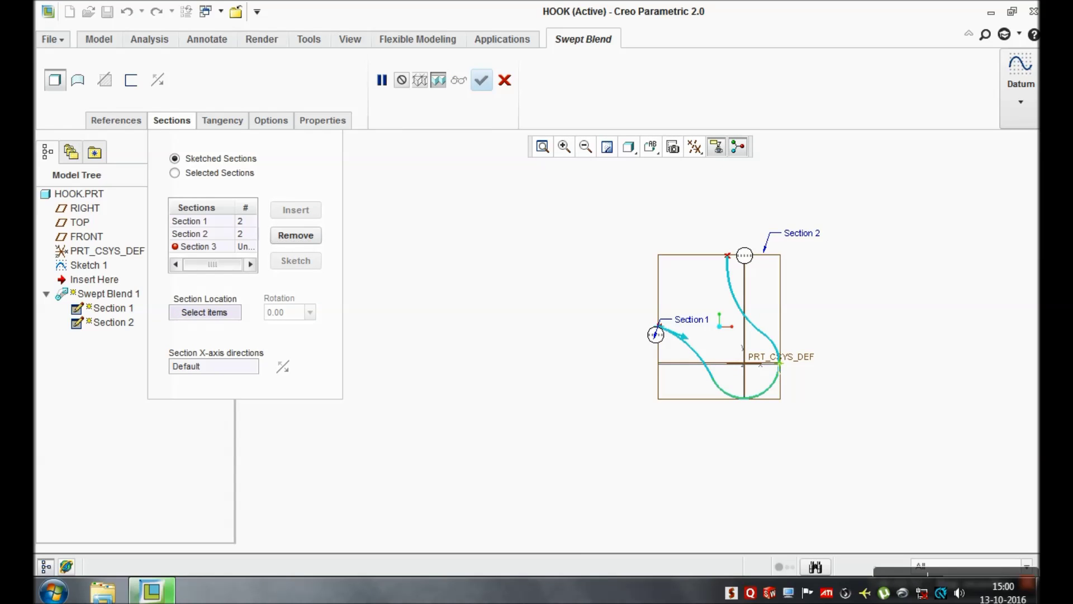
pyautogui.click(296, 262)
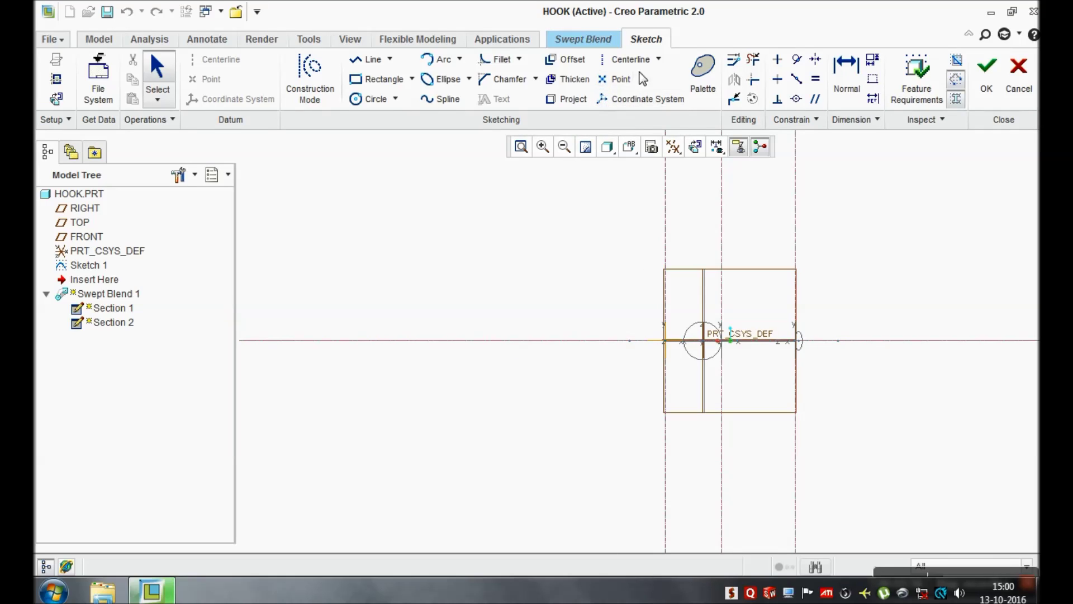
# Add a vertical centreline to the left of the section's origin and set its distance from the vertical reference to 98 mm
pyautogui.click(627, 59)
pyautogui.scroll(1, 570, 374)
pyautogui.click(612, 333)
pyautogui.click(613, 292)
pyautogui.middleClick(615, 291)
pyautogui.doubleClick(655, 324)
pyautogui.write('98')
pyautogui.press('Return')
# Draw a circle centred on the horizontal reference and passing through the section's origin, with a diameter of 100 mm
pyautogui.click(360, 99)
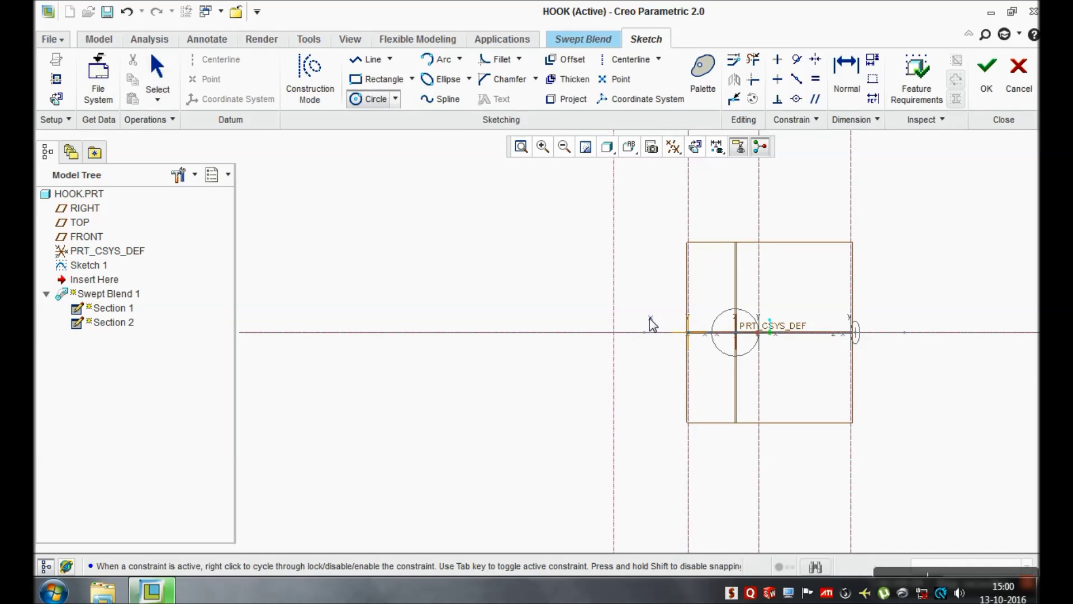
pyautogui.scroll(-2, 649, 319)
pyautogui.click(663, 339)
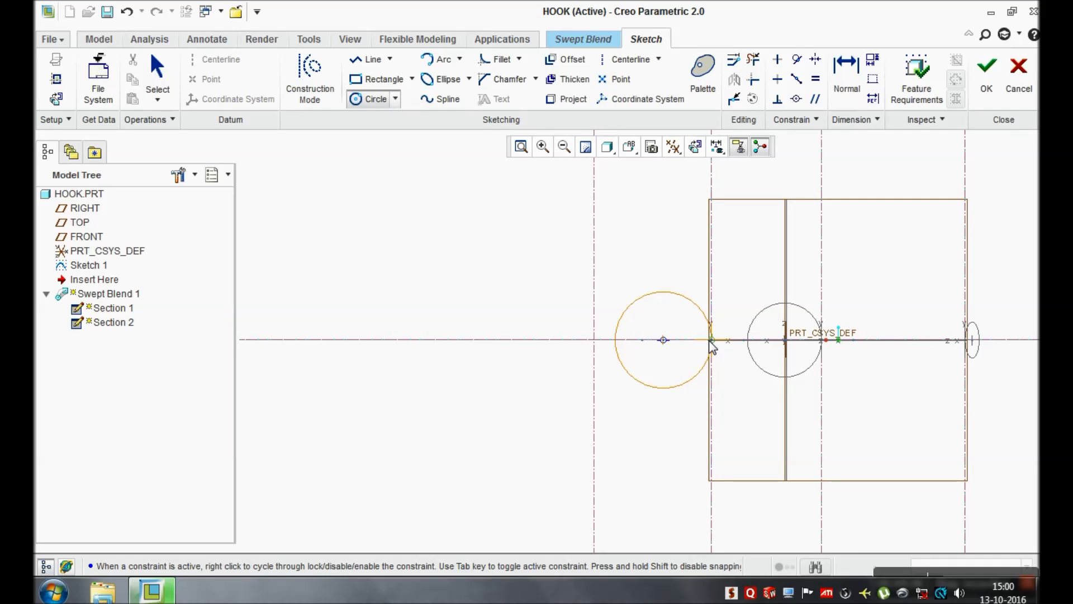
pyautogui.click(711, 340)
pyautogui.middleClick(686, 261)
pyautogui.scroll(1, 685, 258)
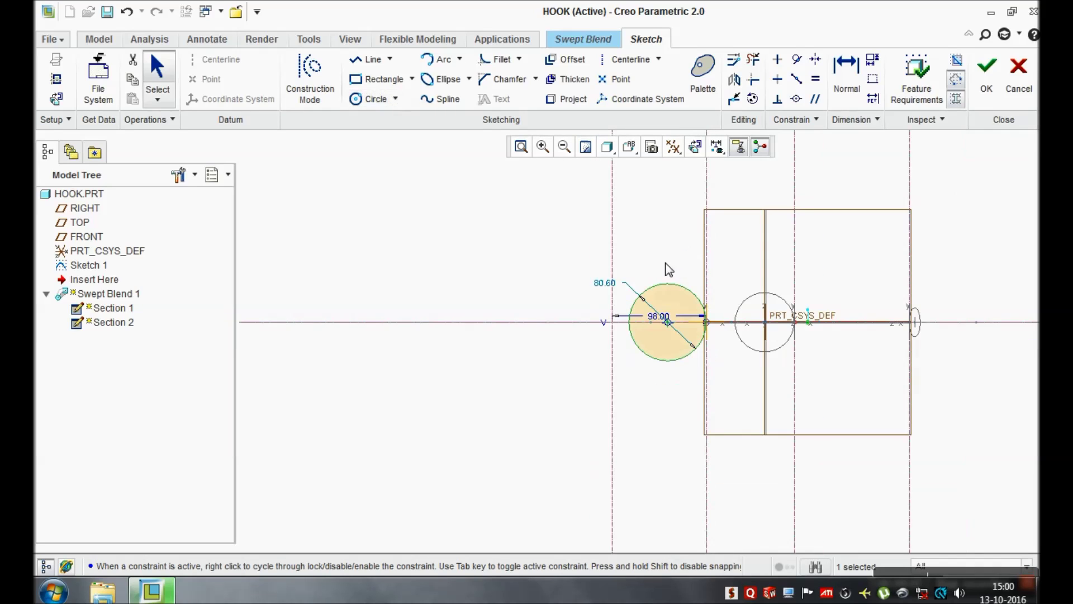
pyautogui.doubleClick(605, 284)
pyautogui.write('100')
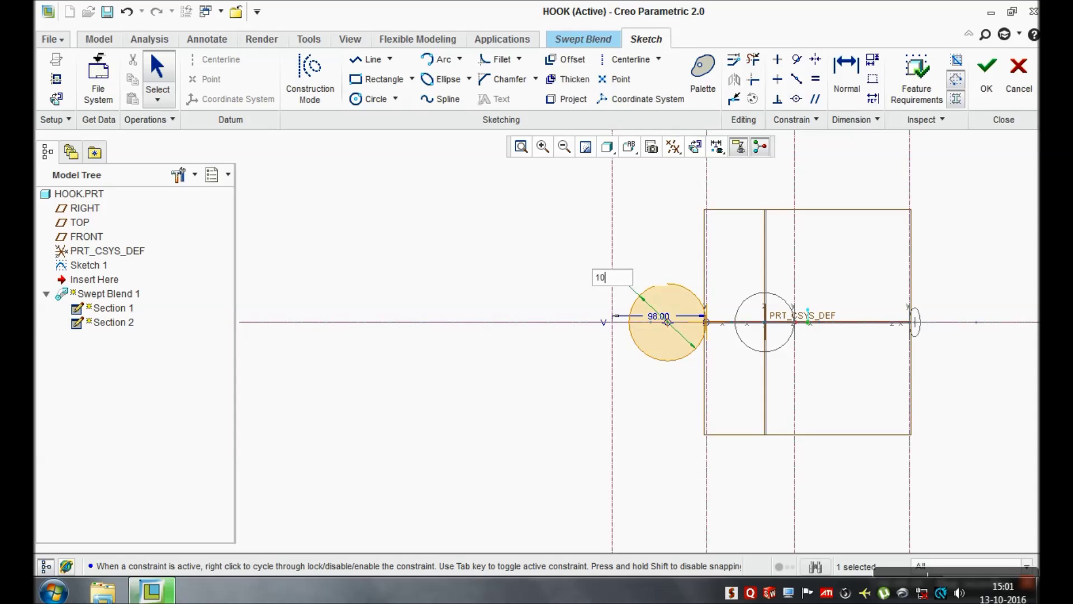
pyautogui.press('Return')
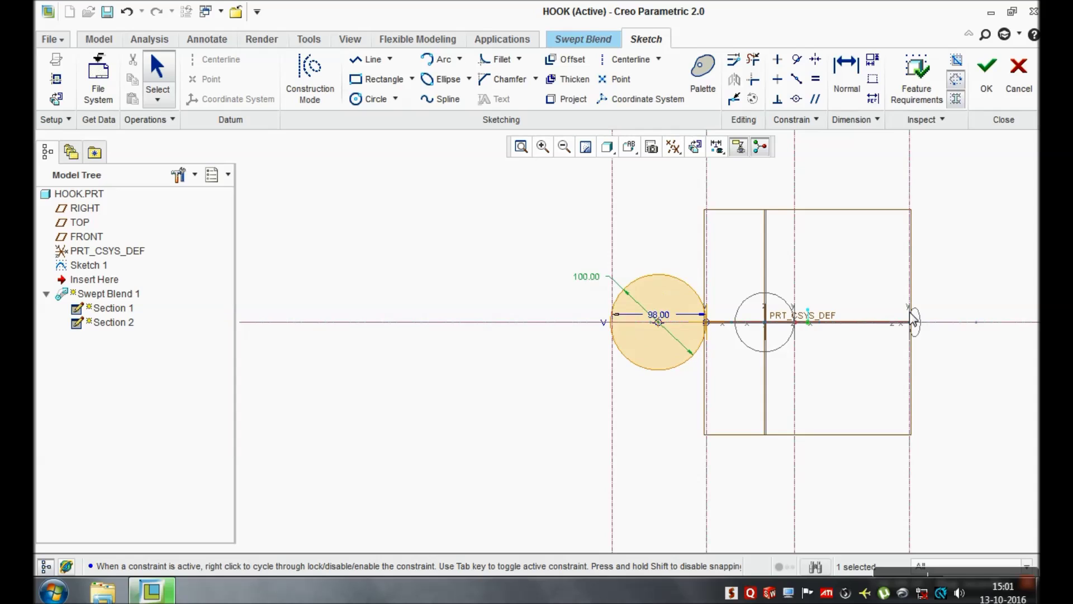
# Draw a 36 mm diameter circle inside the large one, centred on the horizontal reference and tangent to the vertical centreline
pyautogui.click(375, 101)
pyautogui.scroll(-3, 629, 330)
pyautogui.click(641, 315)
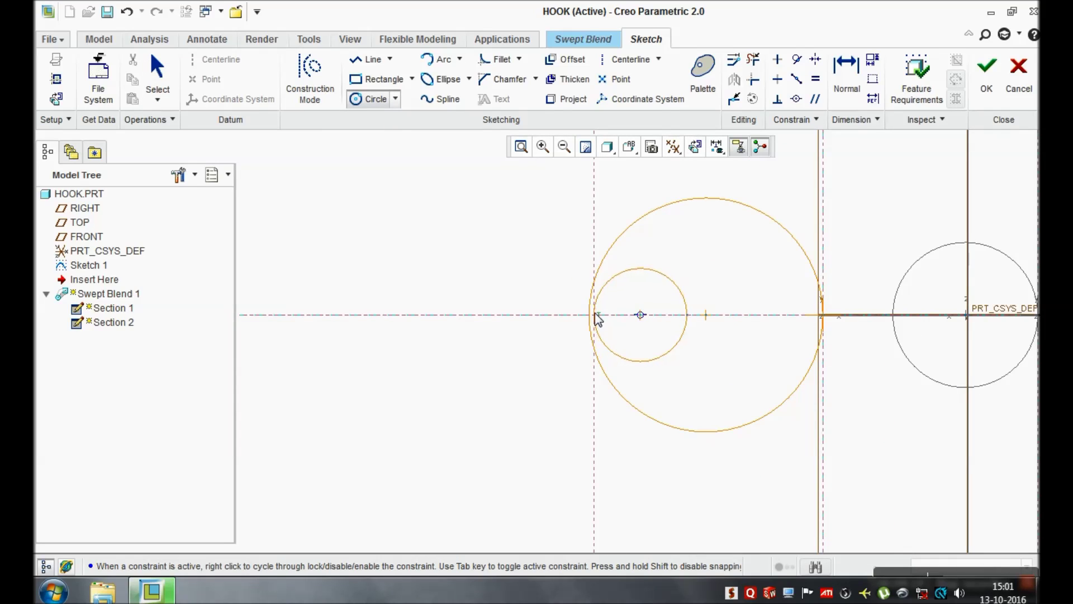
pyautogui.click(597, 317)
pyautogui.middleClick(428, 289)
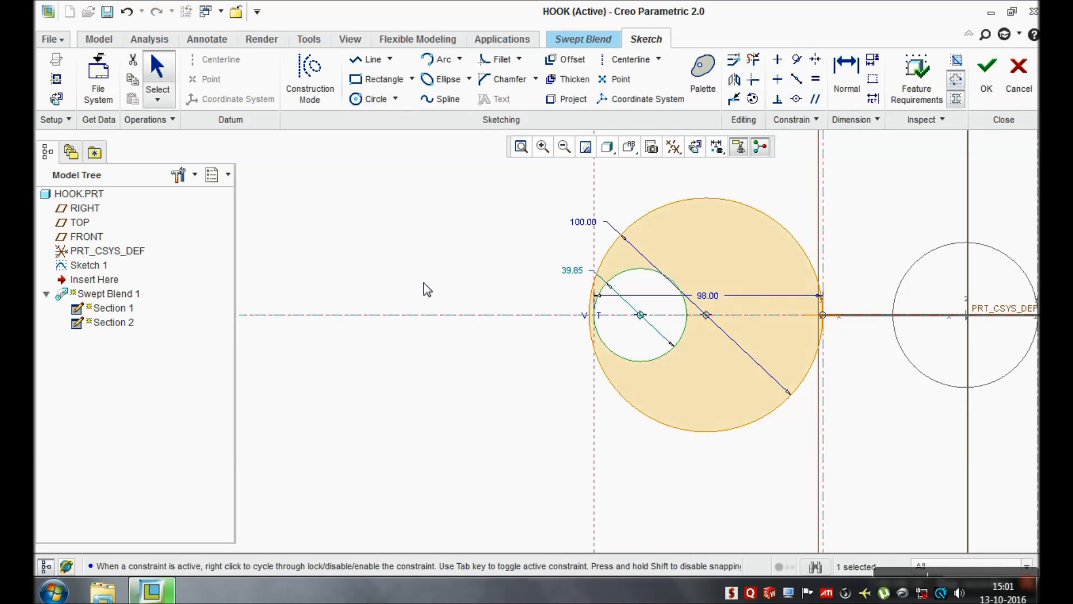
pyautogui.doubleClick(577, 273)
pyautogui.write('36')
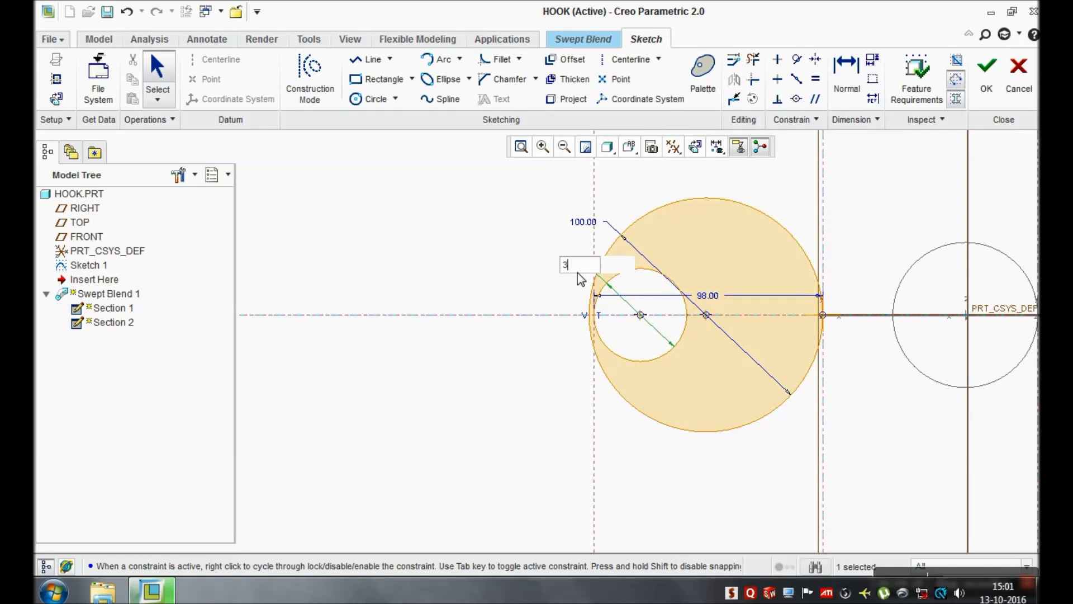
pyautogui.press('Return')
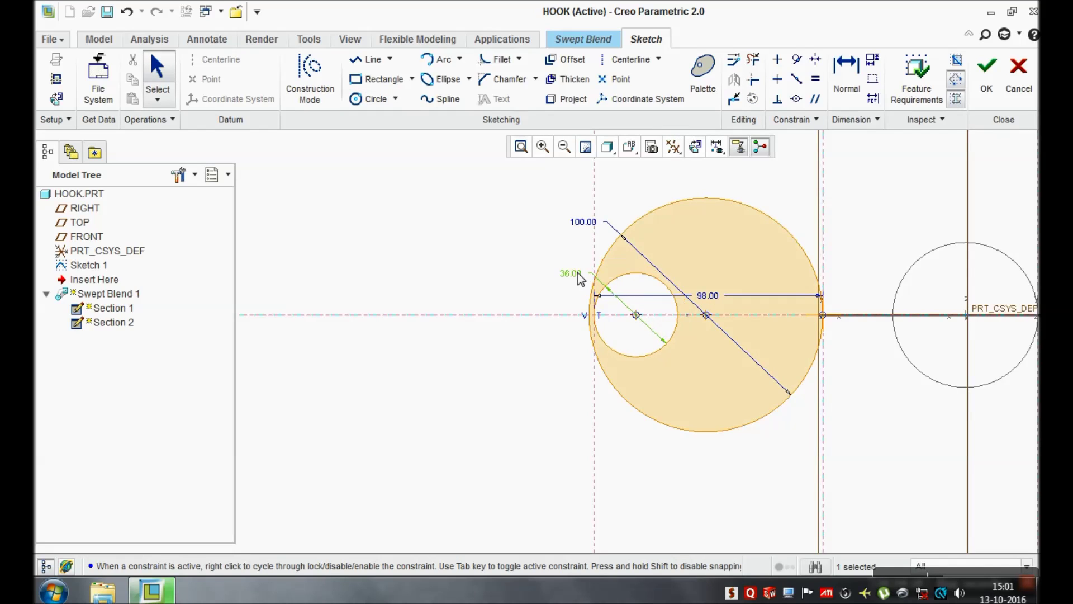
# Add a horizontal centreline 30 mm above the horizontal reference
pyautogui.click(641, 64)
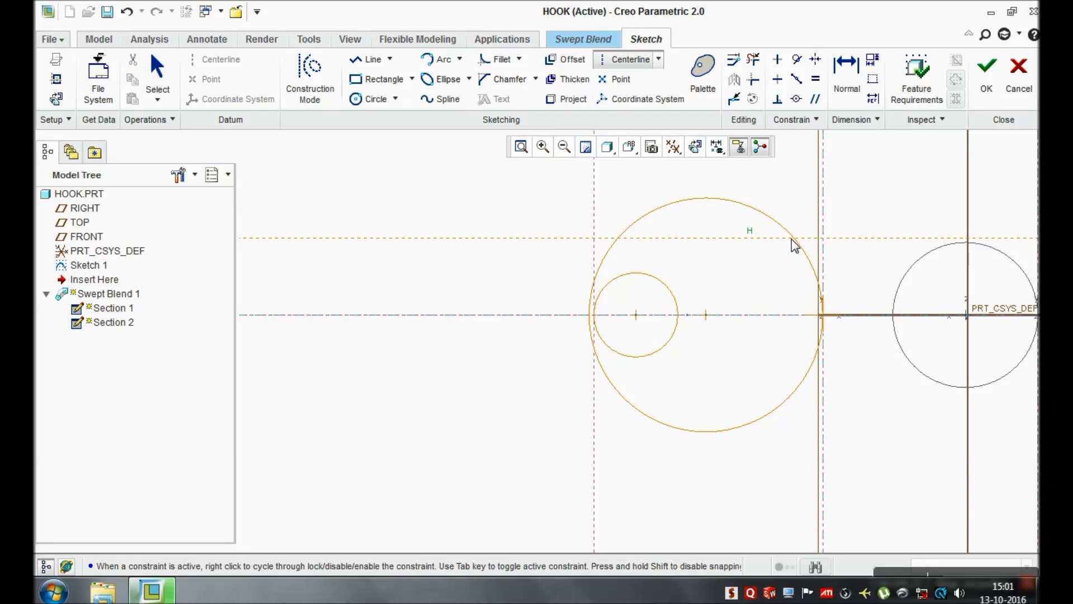
pyautogui.middleClick(793, 207)
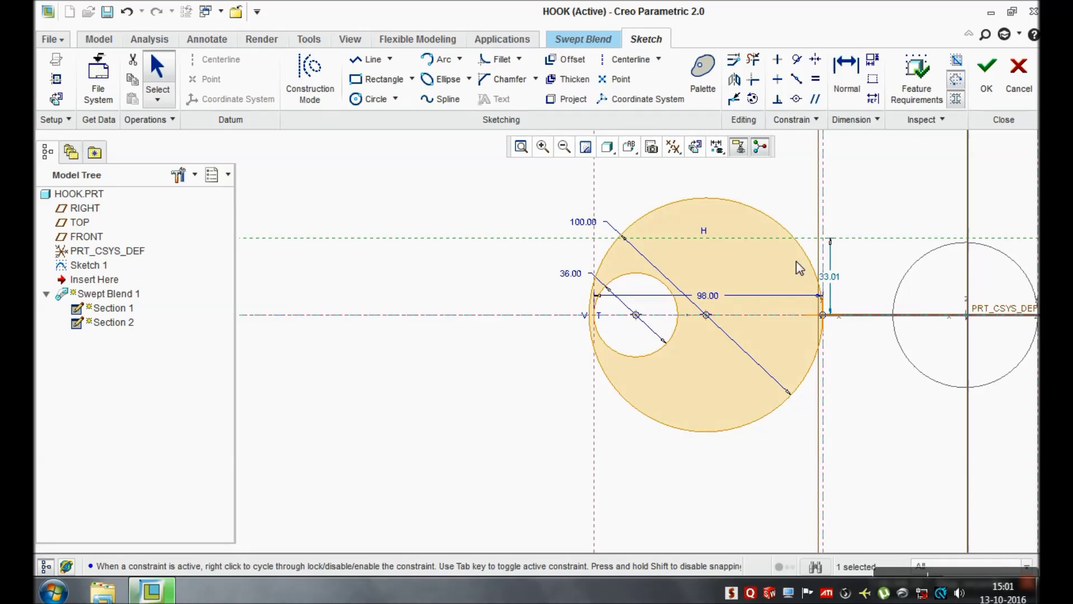
pyautogui.doubleClick(842, 281)
pyautogui.write('30')
pyautogui.press('Return')
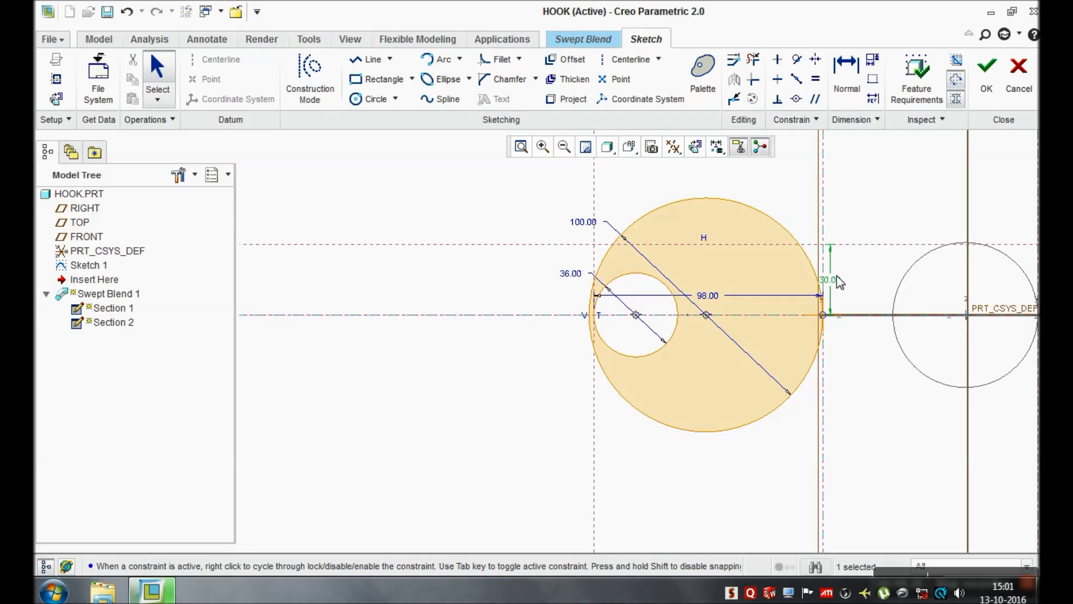
# Draw a line from the 100 mm circle's right intersection with the upper centreline, tangent to the top of the 36 mm circle
pyautogui.click(369, 59)
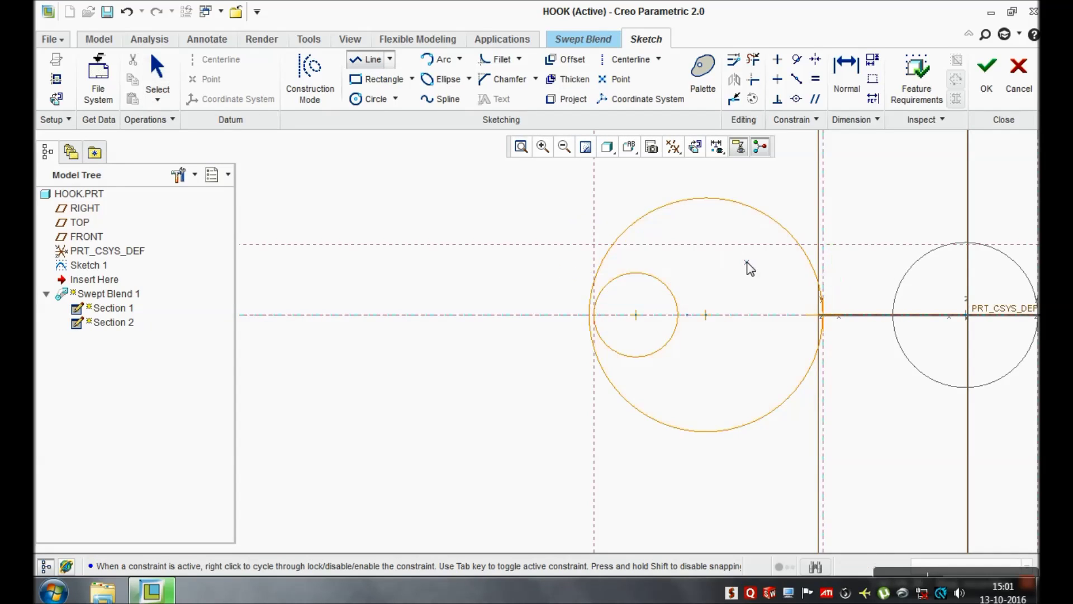
pyautogui.scroll(-2, 783, 259)
pyautogui.click(812, 238)
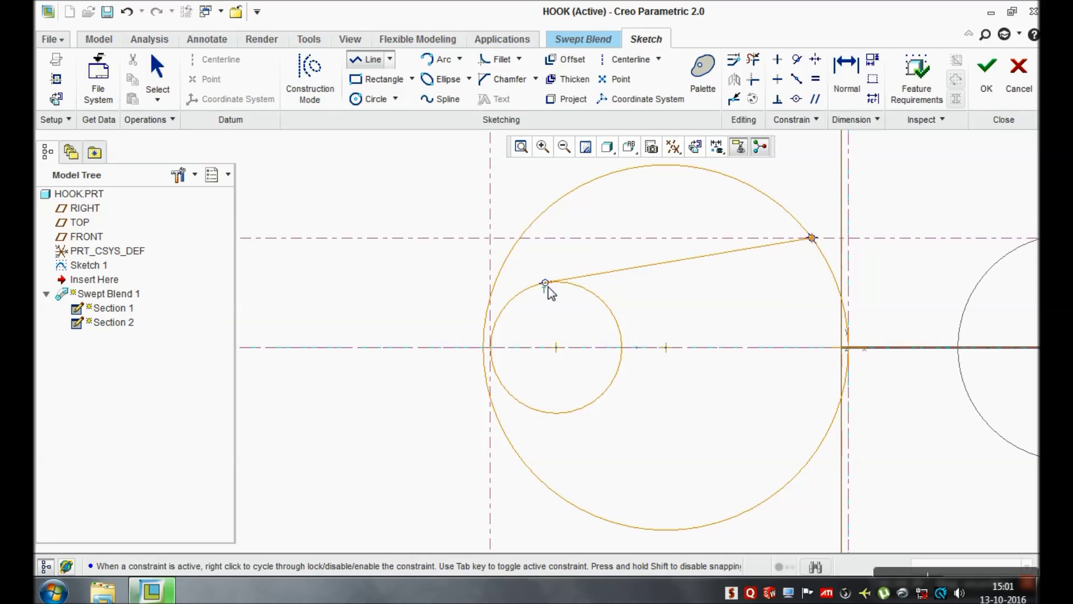
pyautogui.click(582, 259)
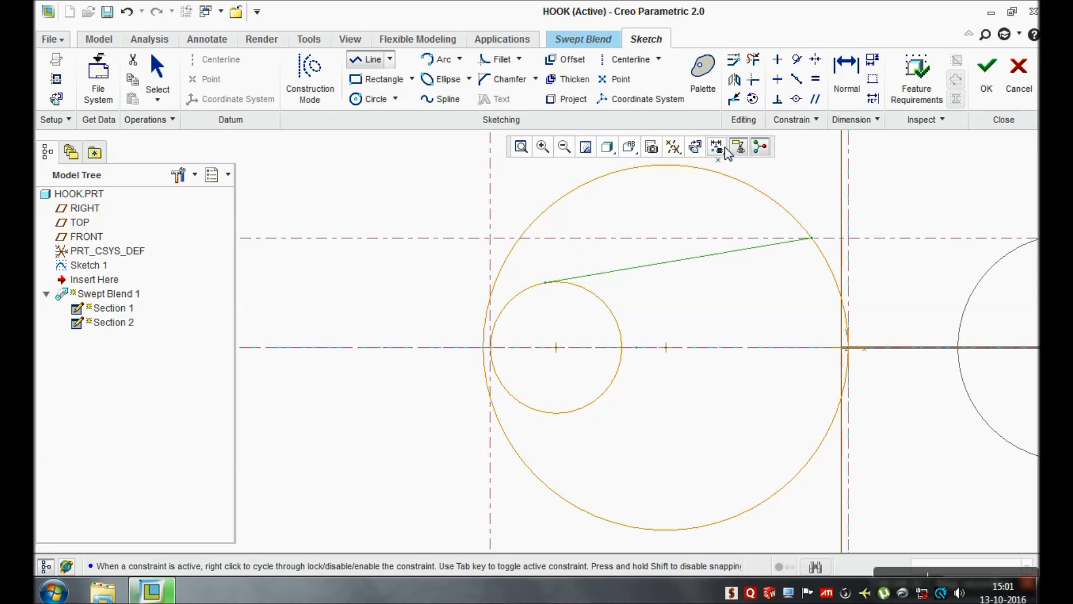
# Trim both circles to leave only the upper-half outline of the outer 36 mm arc, tangent line and right-hand 100 mm arc
pyautogui.click(753, 59)
pyautogui.click(602, 397)
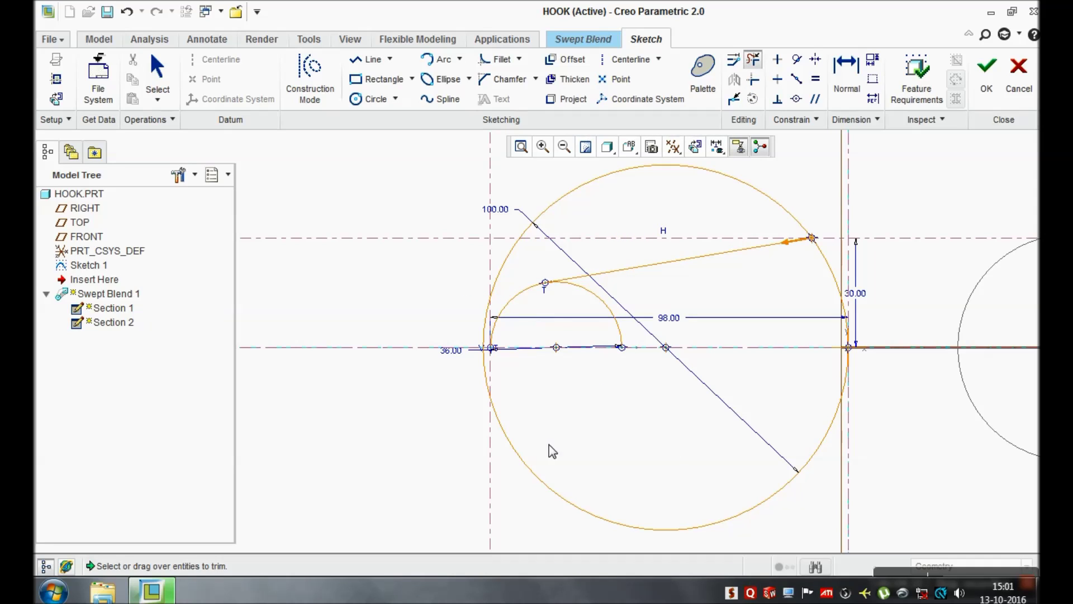
pyautogui.click(546, 485)
pyautogui.scroll(-3, 533, 385)
pyautogui.moveTo(397, 349); pyautogui.dragTo(441, 360)
pyautogui.click(442, 252)
pyautogui.scroll(3, 495, 347)
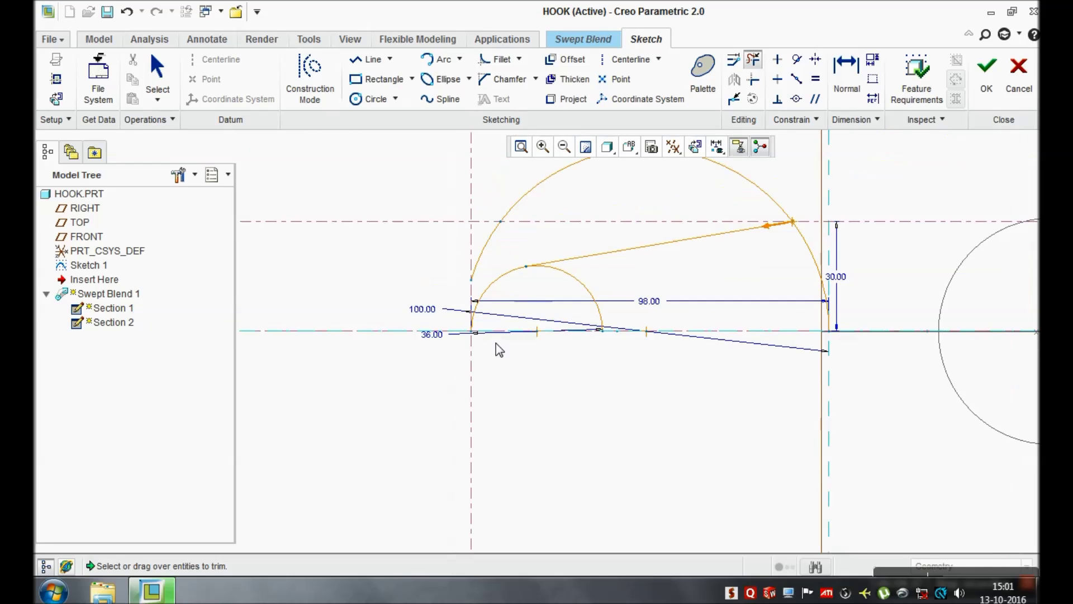
pyautogui.click(532, 182)
pyautogui.click(486, 232)
pyautogui.moveTo(593, 280); pyautogui.dragTo(581, 316)
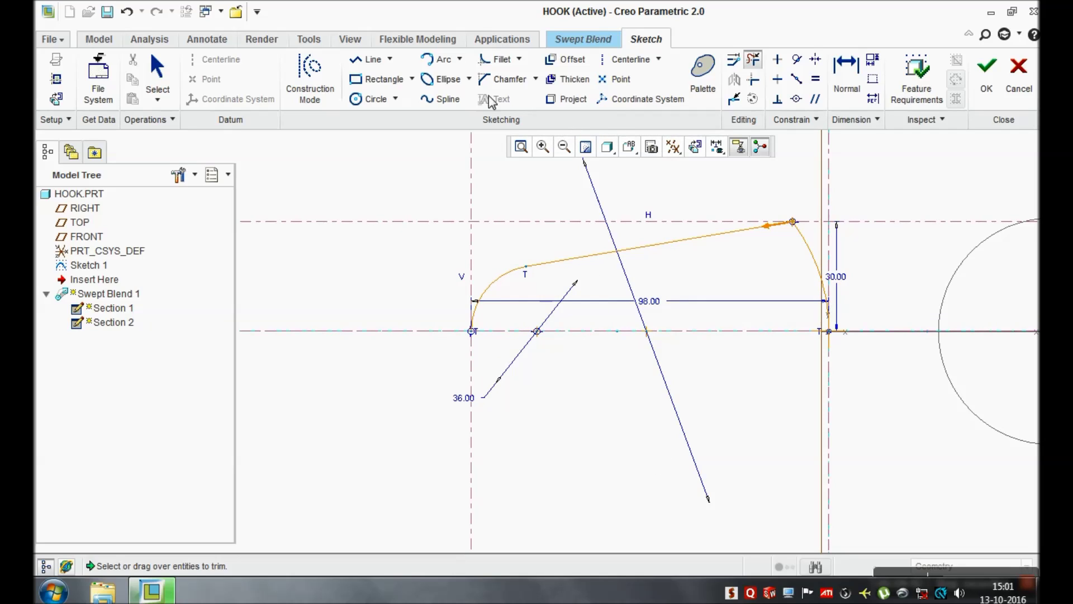
# Fillet the corner between the sloping line and the 100 mm arc with a 10 mm radius
pyautogui.click(498, 59)
pyautogui.scroll(-3, 822, 234)
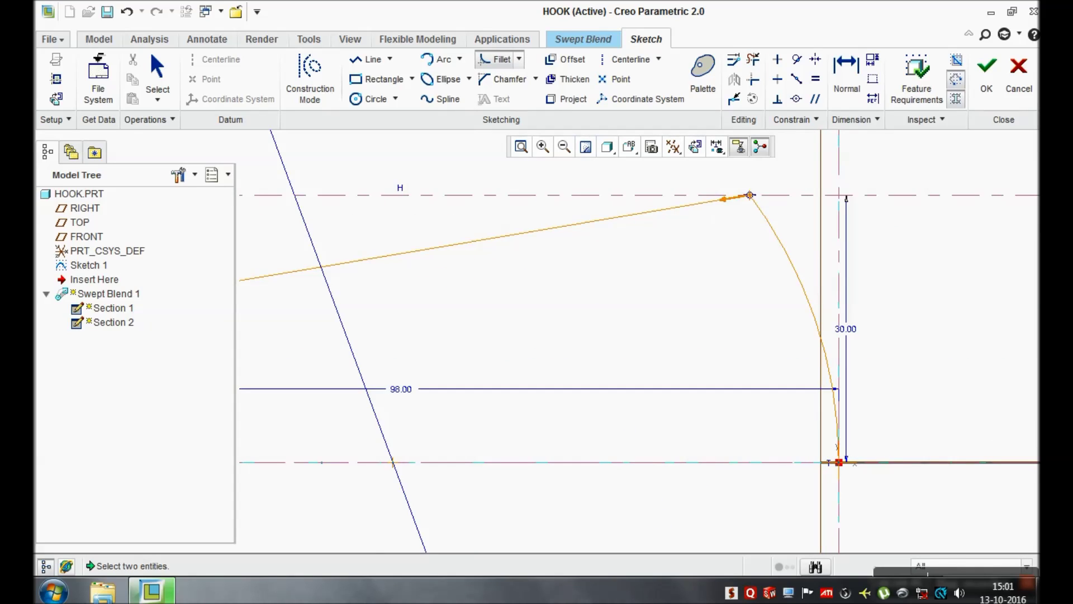
pyautogui.click(687, 205)
pyautogui.click(750, 195)
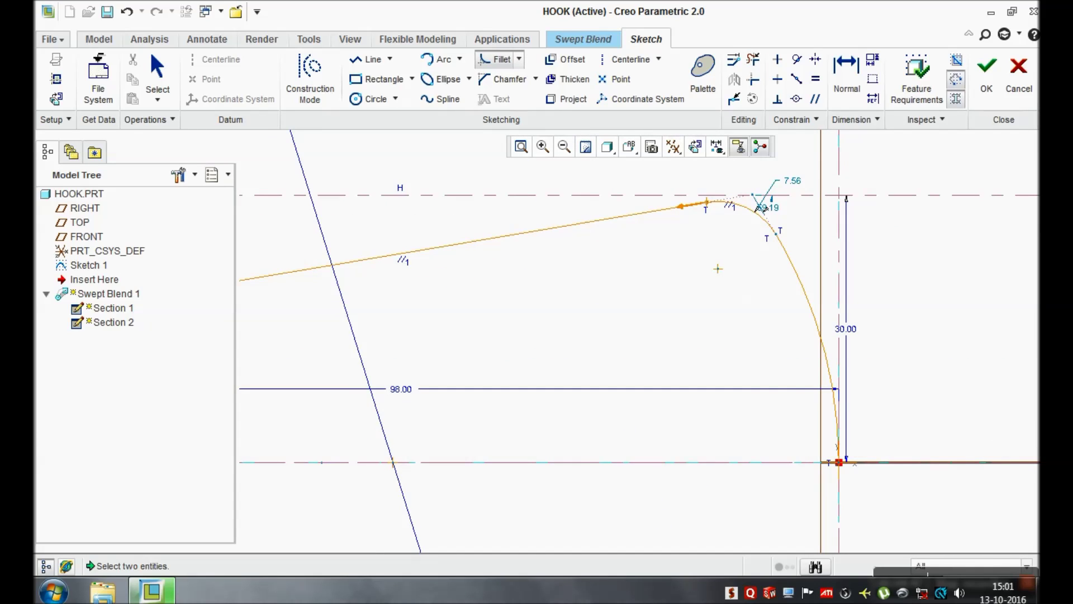
pyautogui.middleClick(768, 207)
pyautogui.doubleClick(796, 182)
pyautogui.write('10')
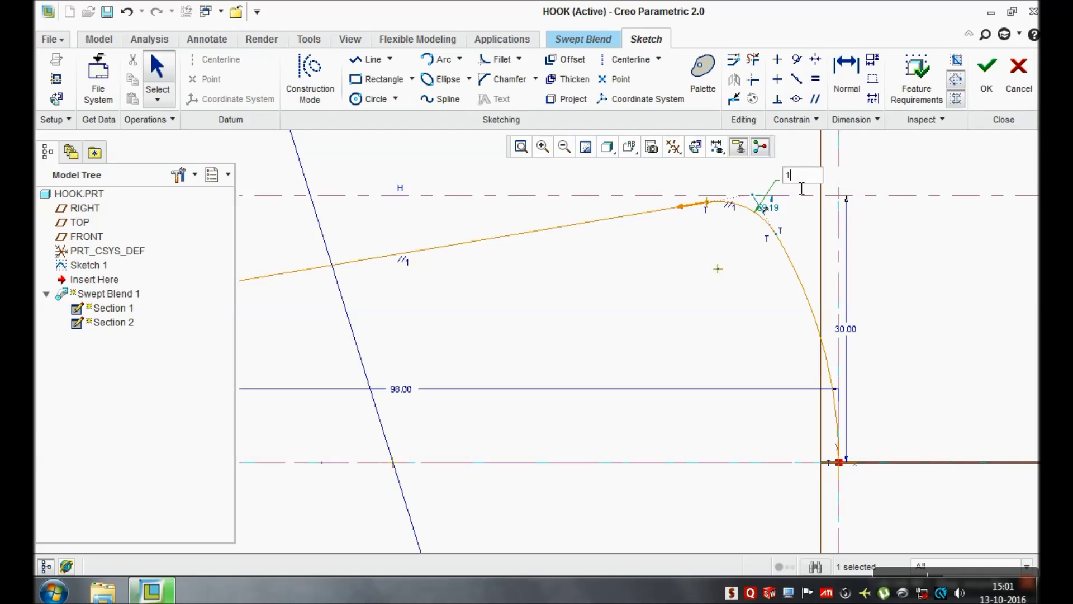
pyautogui.press('Return')
pyautogui.scroll(-1, 712, 198)
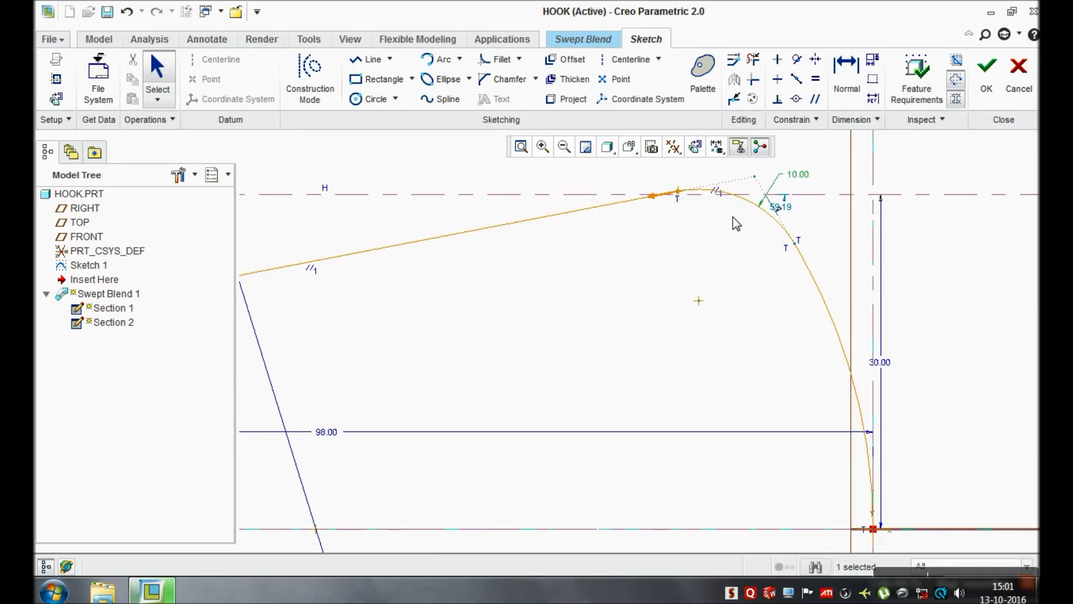
# Make the 10 mm fillet arc tangent to the upper horizontal centreline
pyautogui.click(797, 59)
pyautogui.scroll(-3, 744, 197)
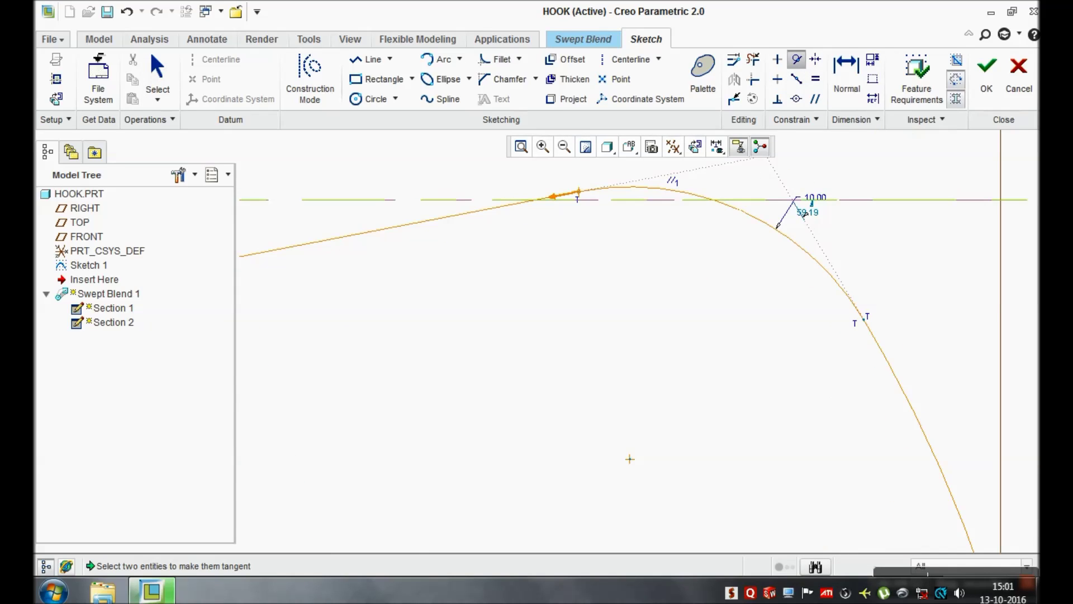
pyautogui.scroll(6, 634, 464)
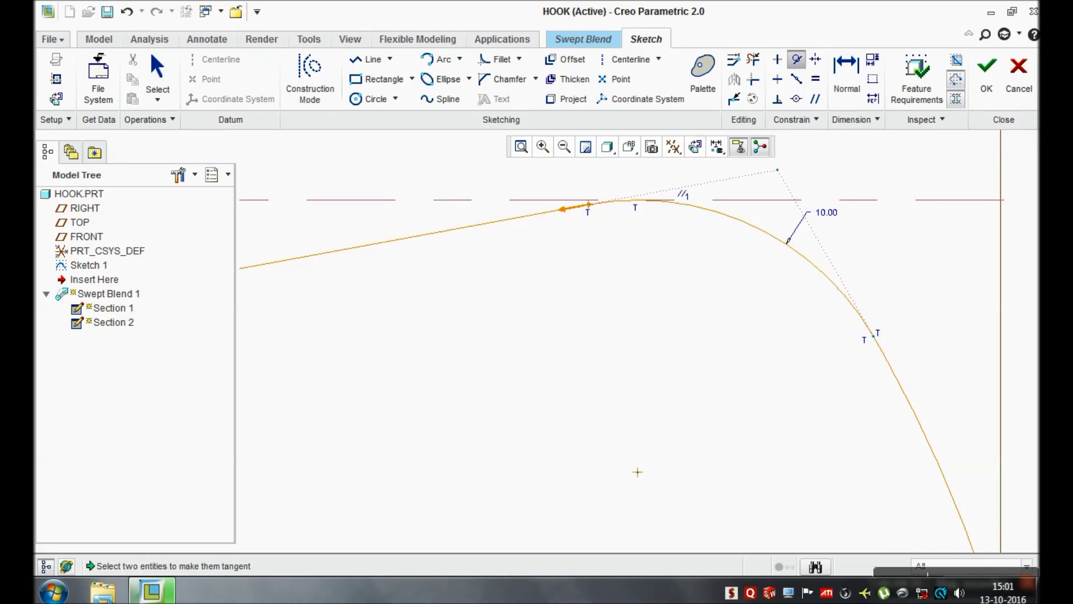
pyautogui.middleClick(667, 417)
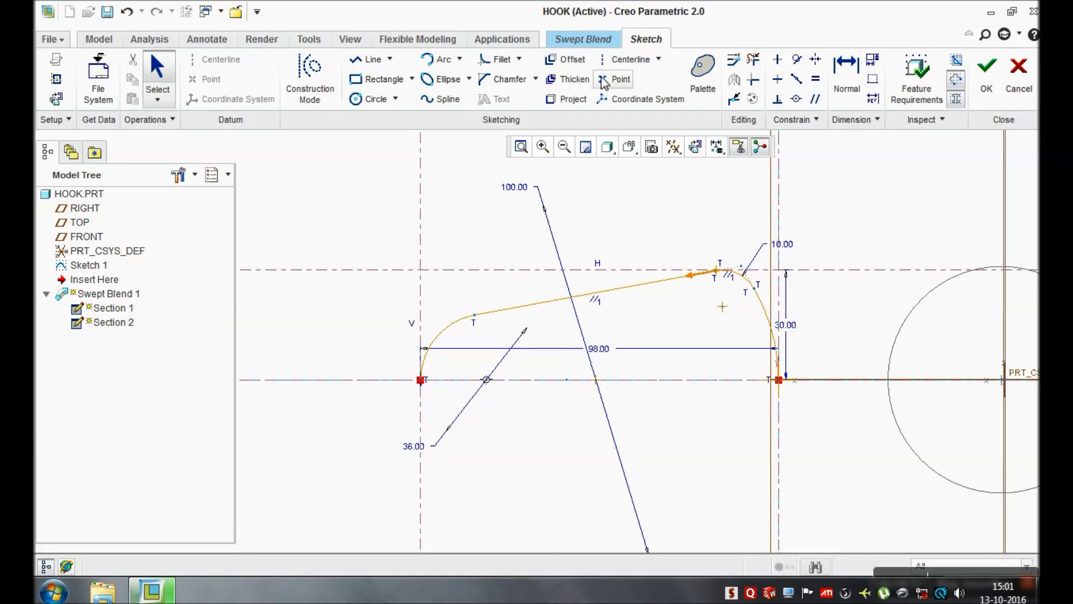
# Mirror the entire upper-half outline of the third section about the horizontal centreline to close the profile
pyautogui.click(628, 59)
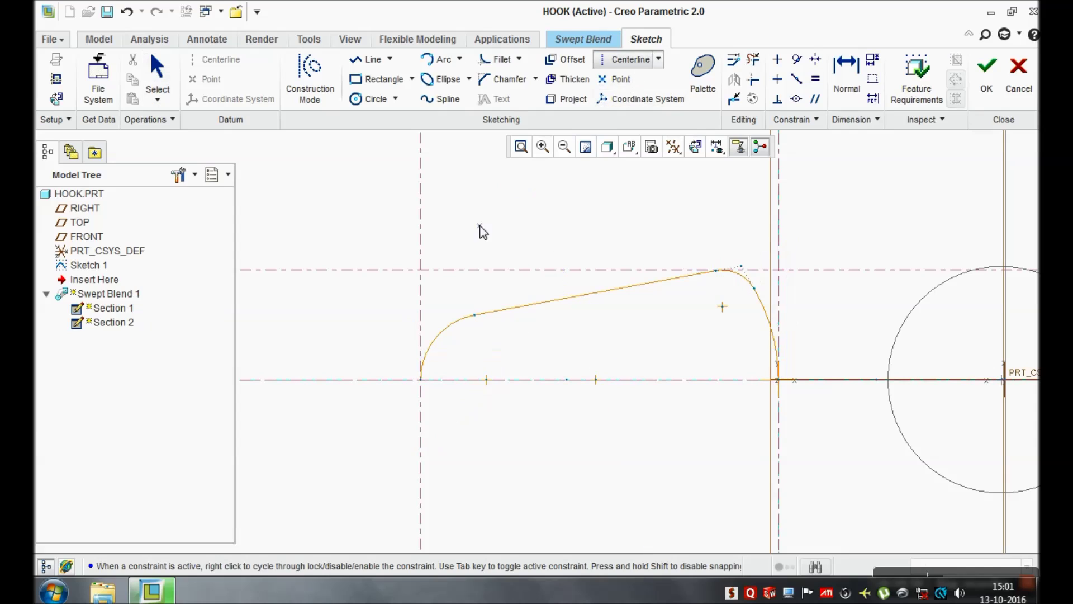
pyautogui.middleClick(472, 385)
pyautogui.moveTo(375, 199)
pyautogui.mouseDown()
pyautogui.moveTo(552, 380)
pyautogui.moveTo(790, 488)
pyautogui.mouseUp()
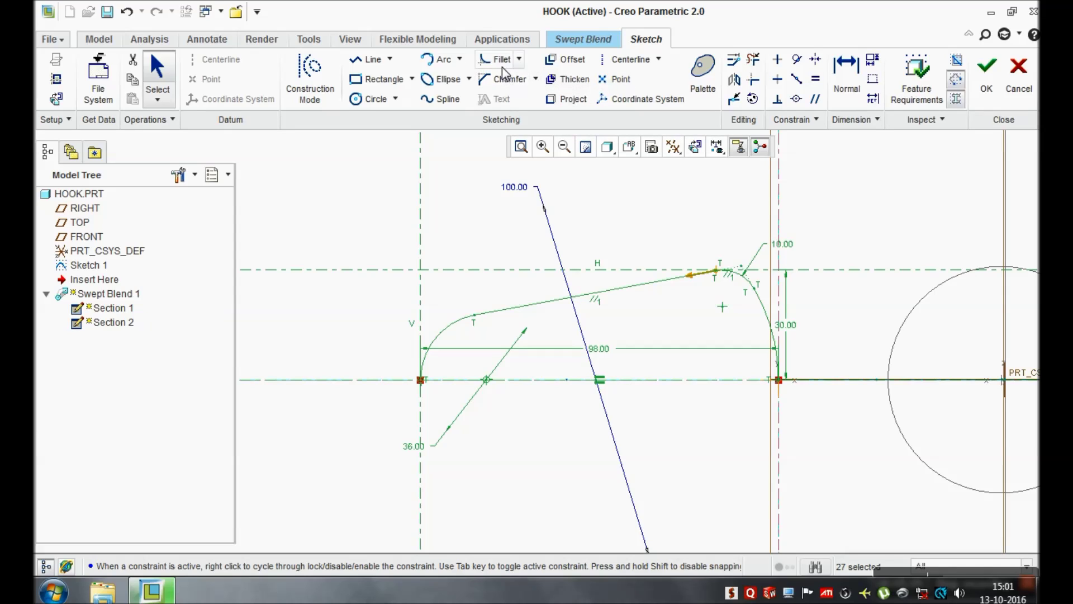
pyautogui.click(734, 79)
pyautogui.click(691, 380)
# Examine the mirrored profile's fillets, tangent joints and arc endpoints on both sides of the horizontal centreline
pyautogui.scroll(2, 667, 387)
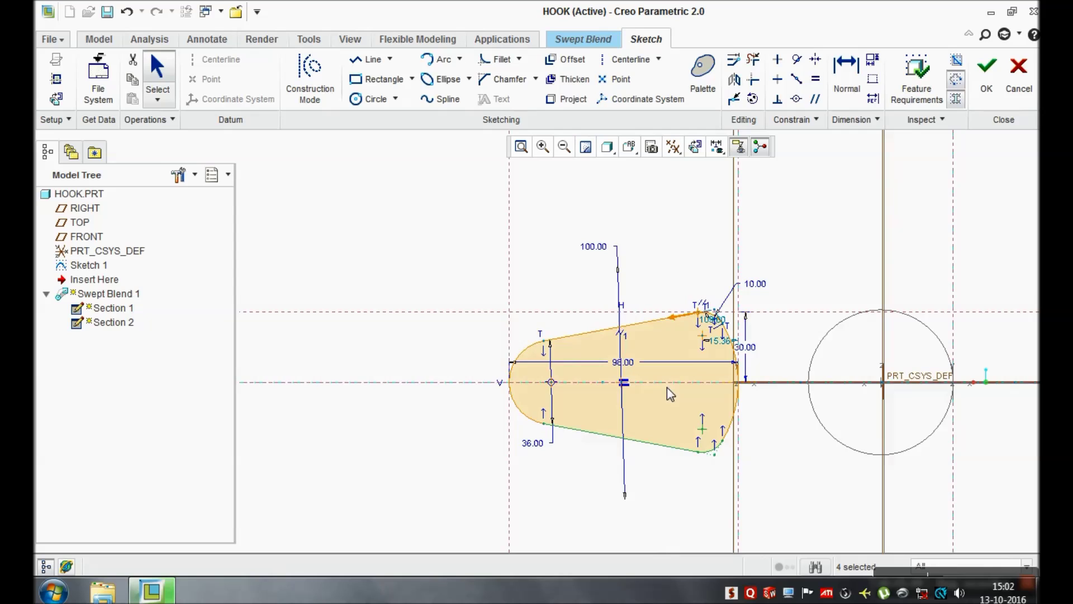
pyautogui.scroll(-4, 689, 348)
pyautogui.scroll(-3, 738, 334)
pyautogui.scroll(1, 740, 341)
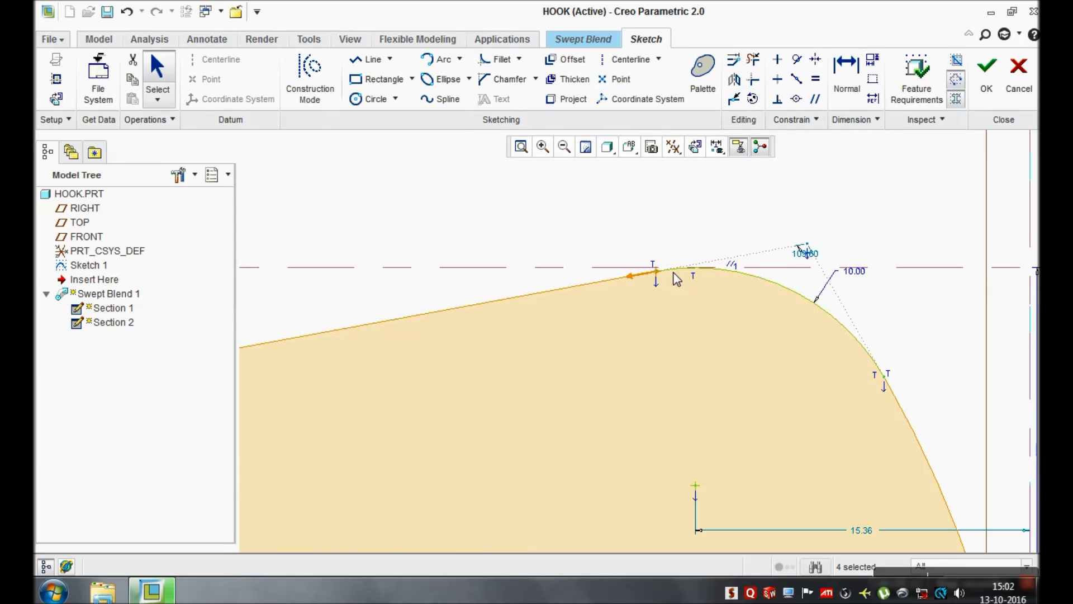
pyautogui.scroll(2, 657, 271)
pyautogui.scroll(3, 721, 312)
pyautogui.scroll(-3, 486, 375)
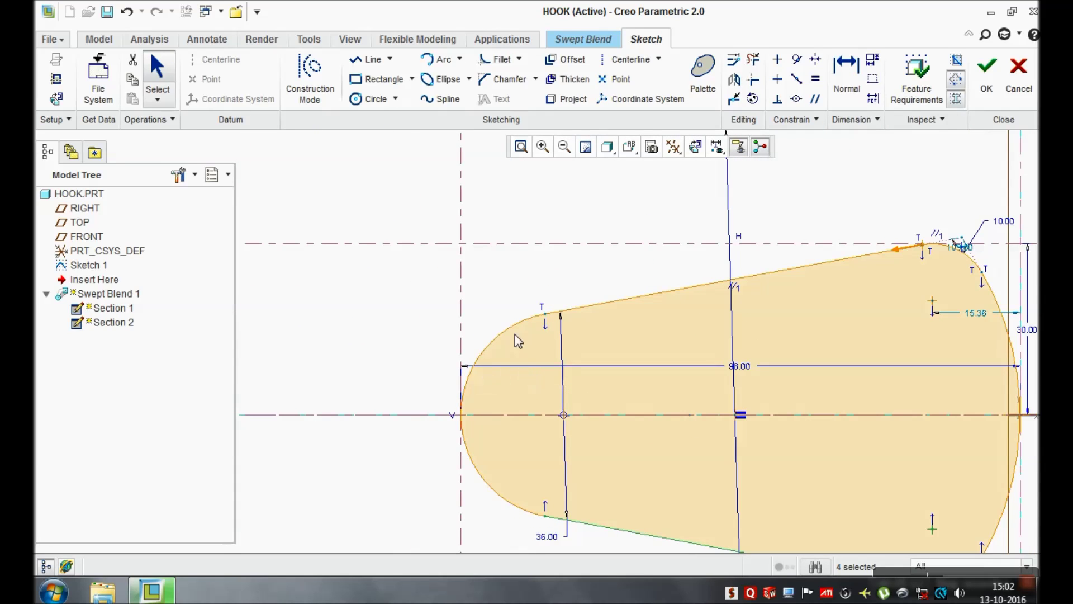
pyautogui.scroll(3, 541, 506)
pyautogui.scroll(-6, 685, 501)
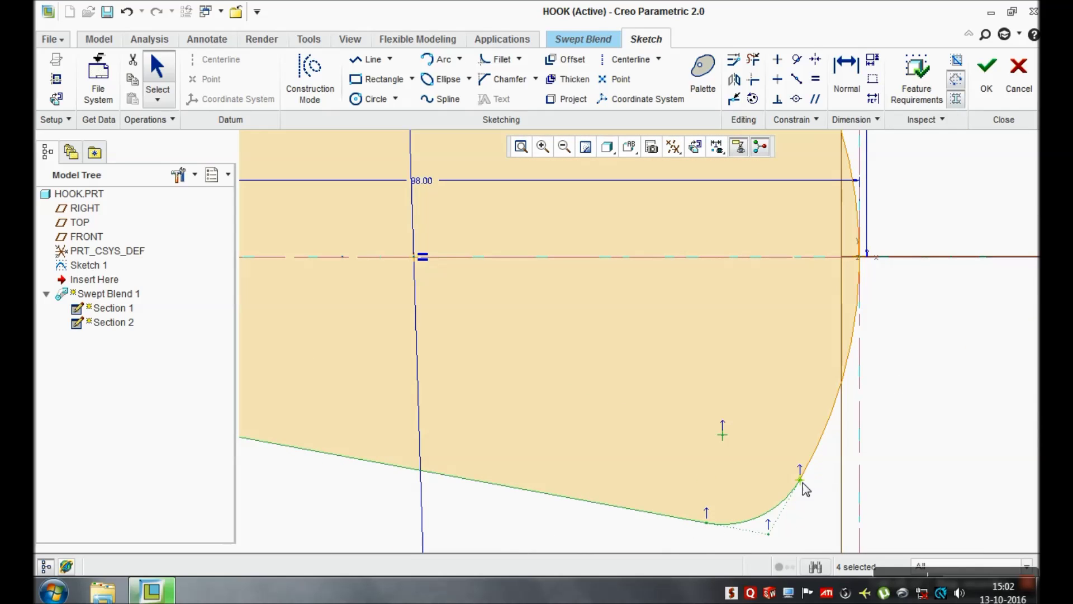
pyautogui.scroll(4, 803, 485)
pyautogui.scroll(-2, 810, 327)
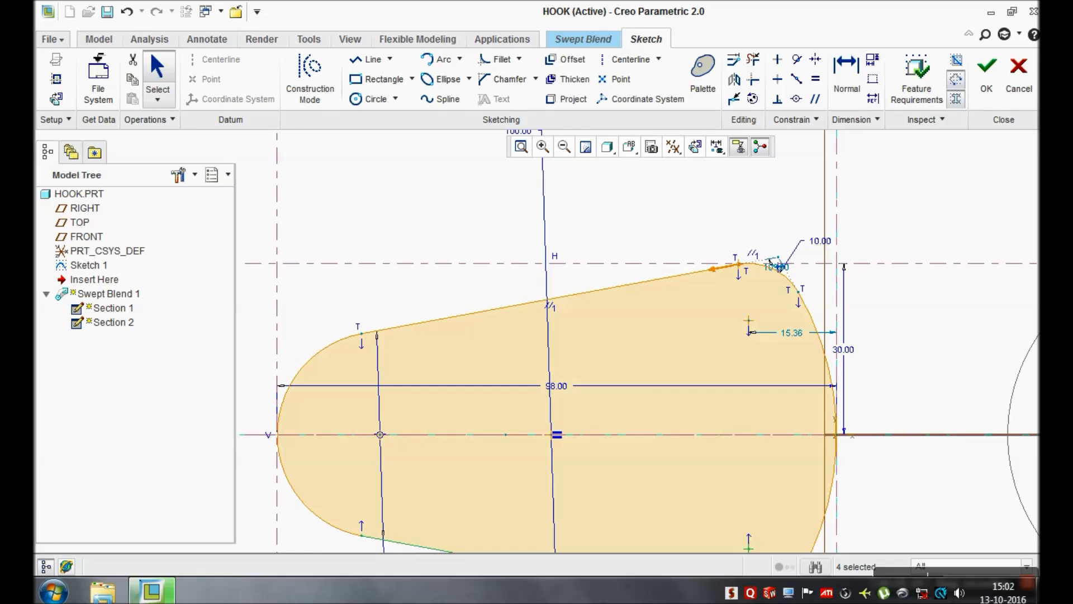
# Accept the third section's sketch and divide the Section 1 circle into six segments, with break points mirrored about its horizontal axis
pyautogui.click(986, 71)
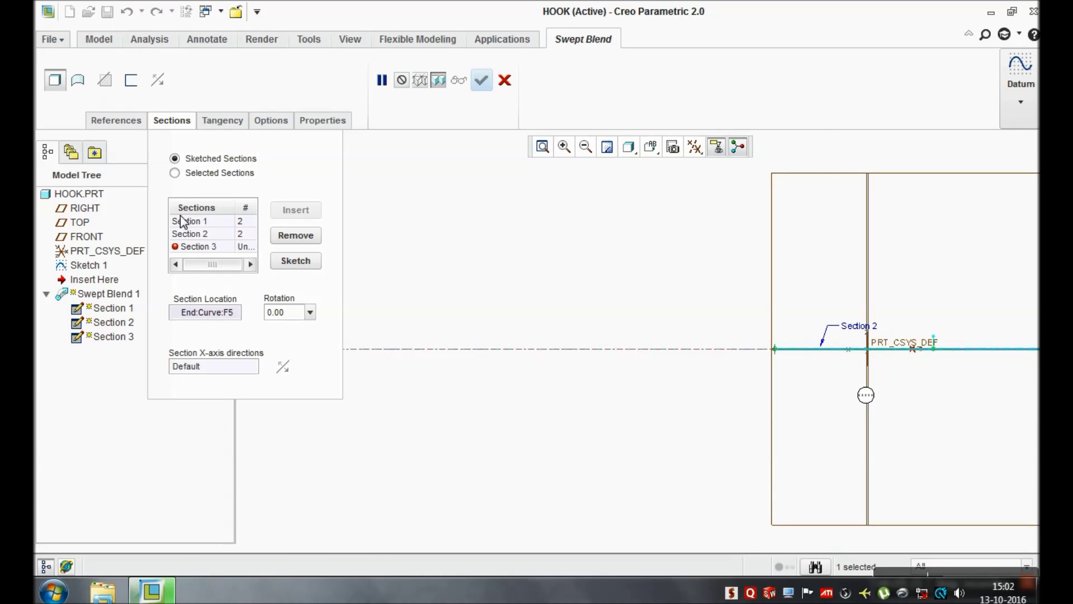
pyautogui.click(183, 222)
pyautogui.click(301, 263)
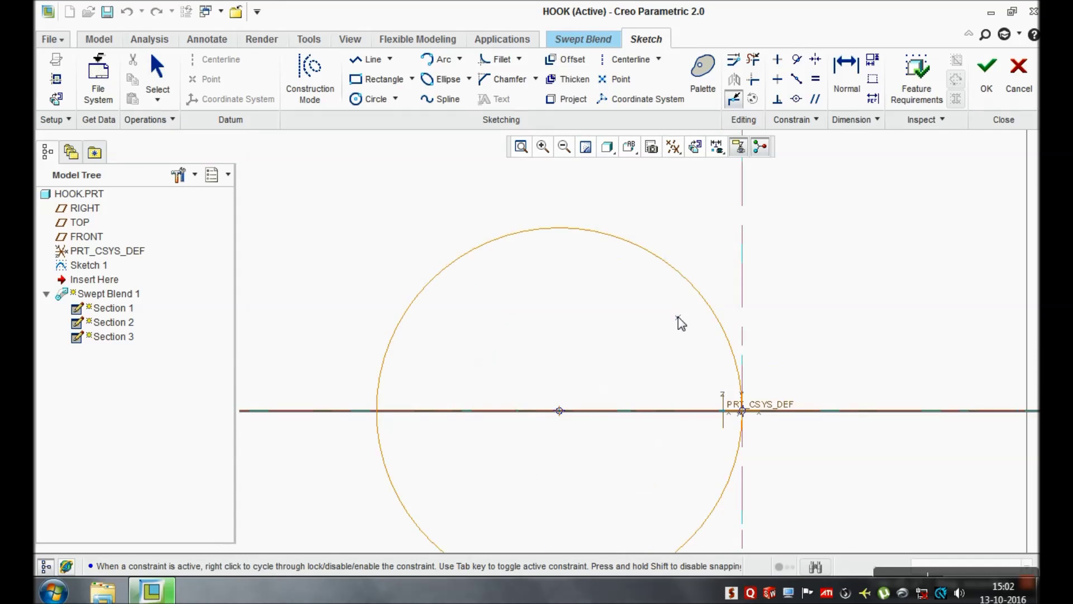
pyautogui.click(385, 356)
pyautogui.click(691, 540)
pyautogui.click(717, 504)
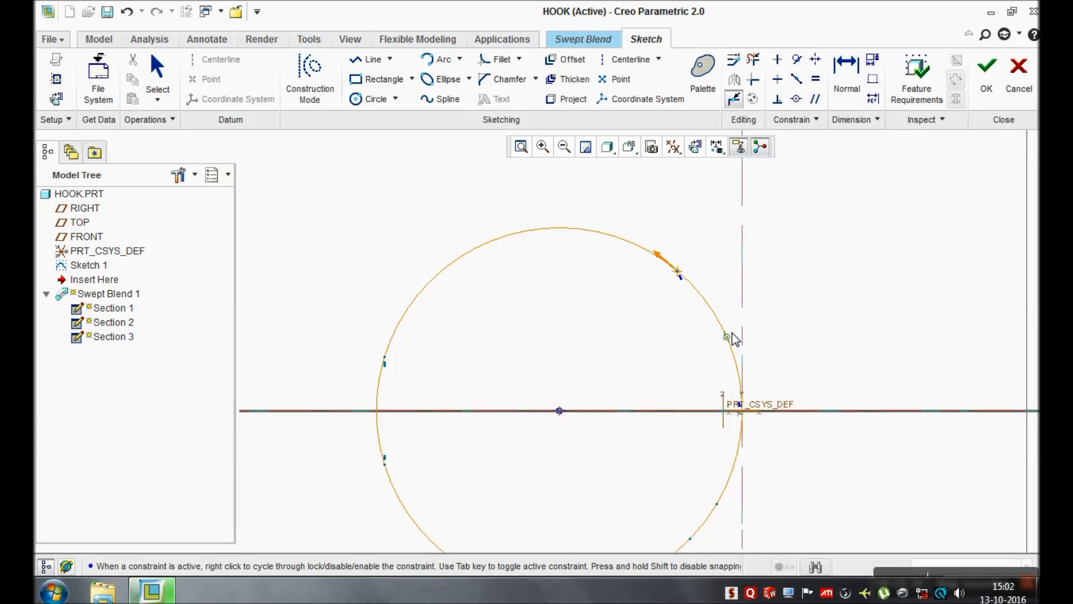
pyautogui.click(987, 70)
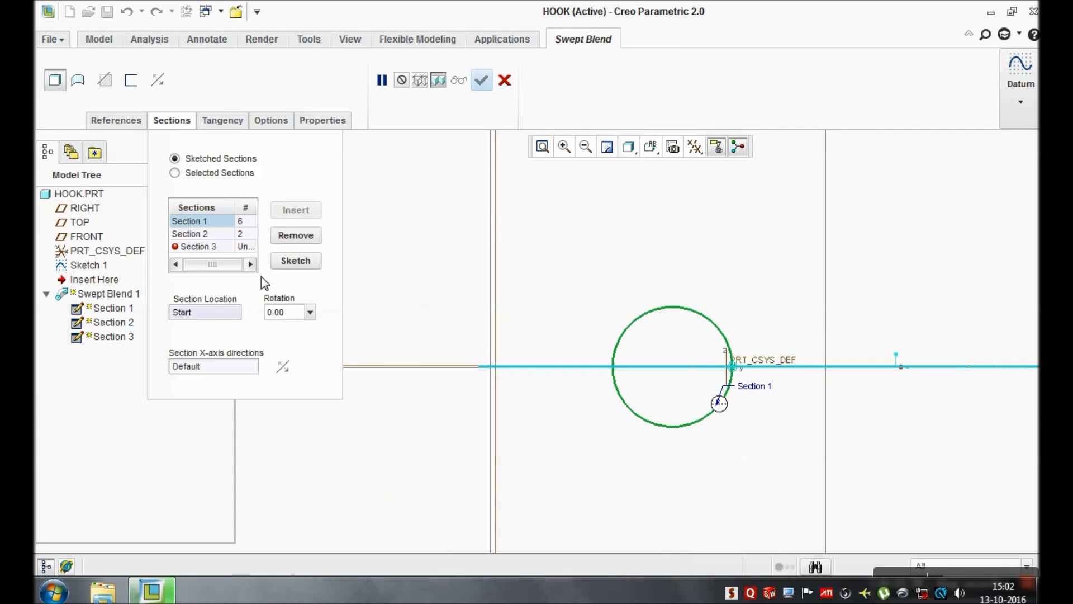
# Divide the 62 mm circle of Section 2 into six segments, with break points mirrored about its horizontal axis
pyautogui.click(203, 233)
pyautogui.click(309, 263)
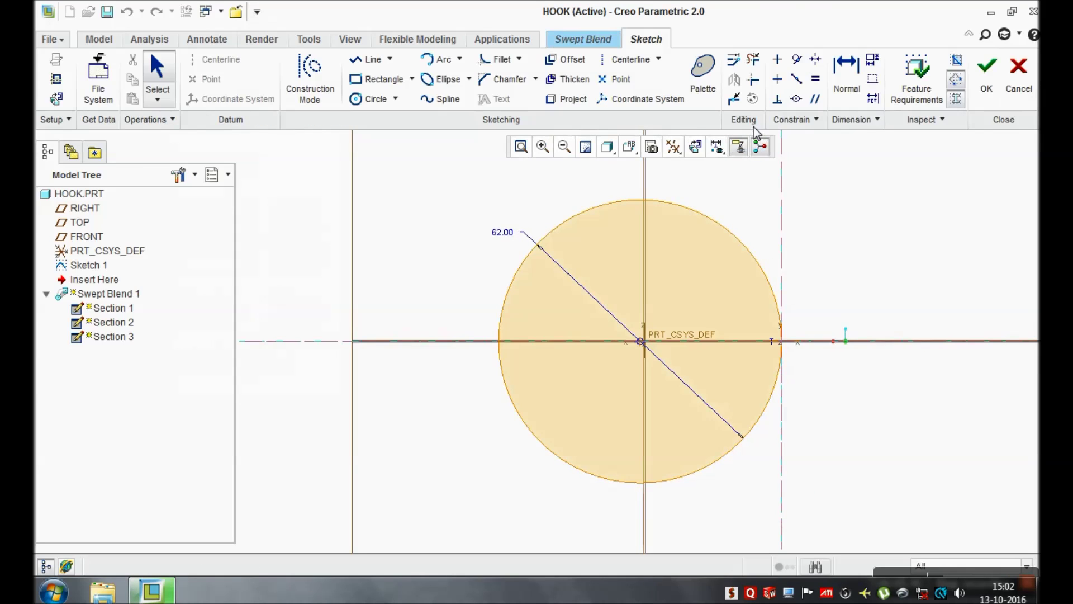
pyautogui.click(734, 98)
pyautogui.click(726, 228)
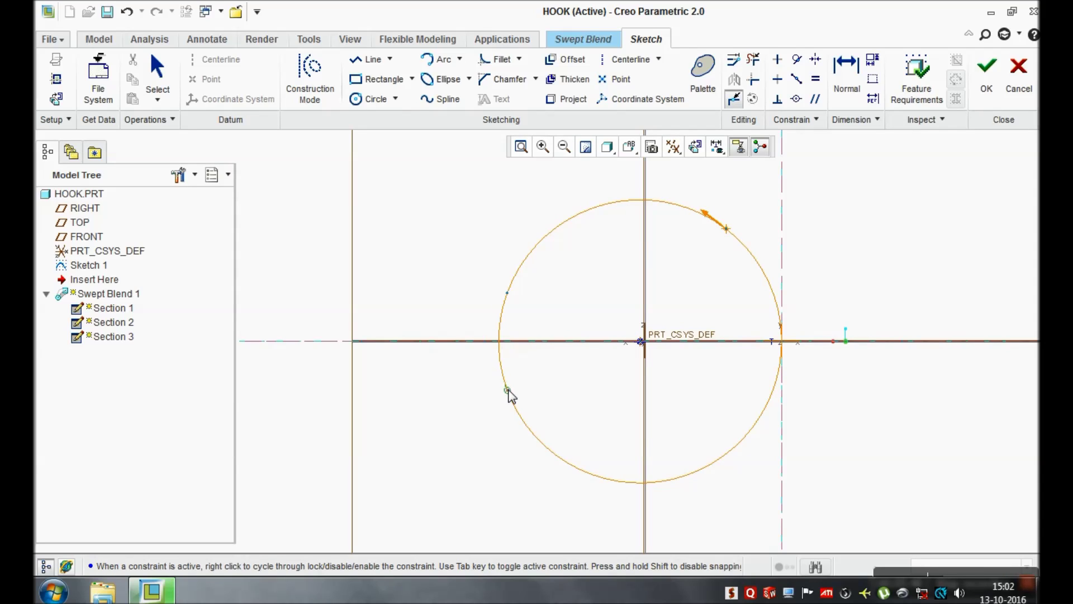
pyautogui.click(726, 455)
pyautogui.click(764, 412)
pyautogui.click(758, 263)
pyautogui.click(989, 78)
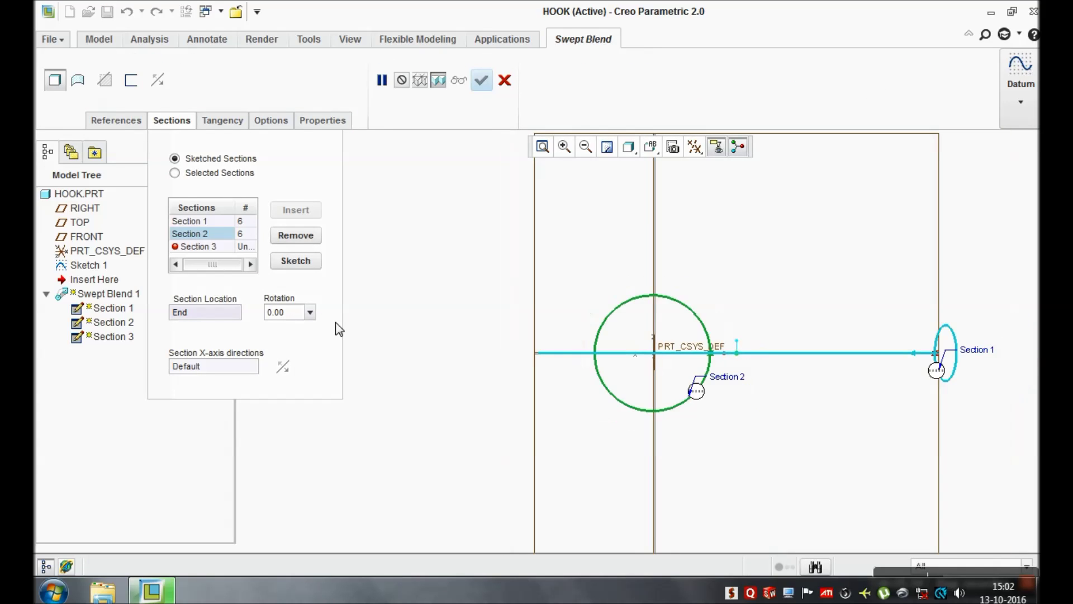
# Reopen and accept the Section 3 sketch, and complete the swept blend
pyautogui.click(192, 247)
pyautogui.click(296, 261)
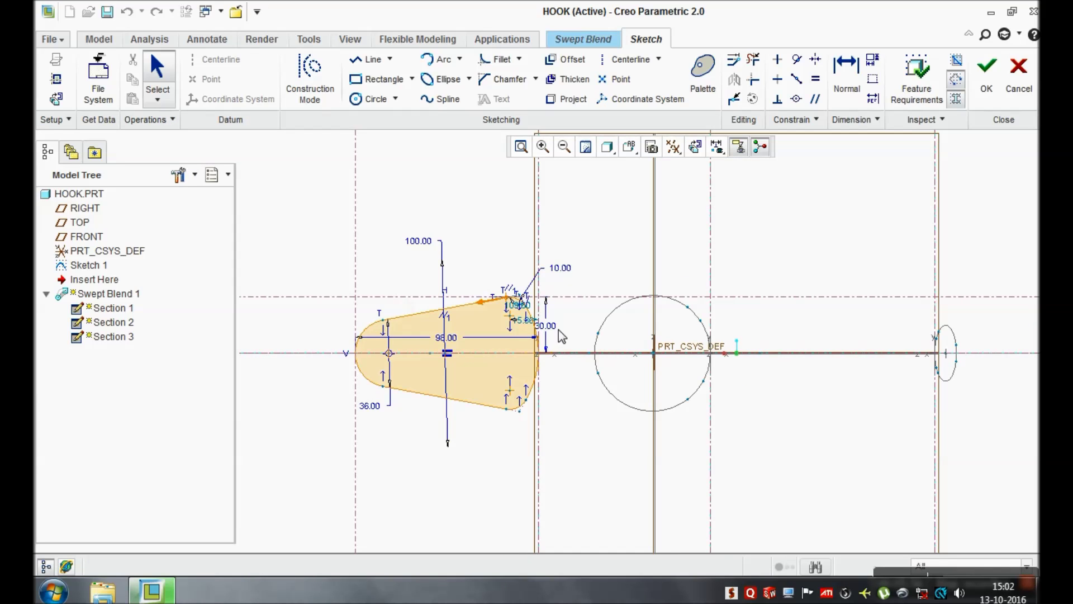
pyautogui.click(988, 76)
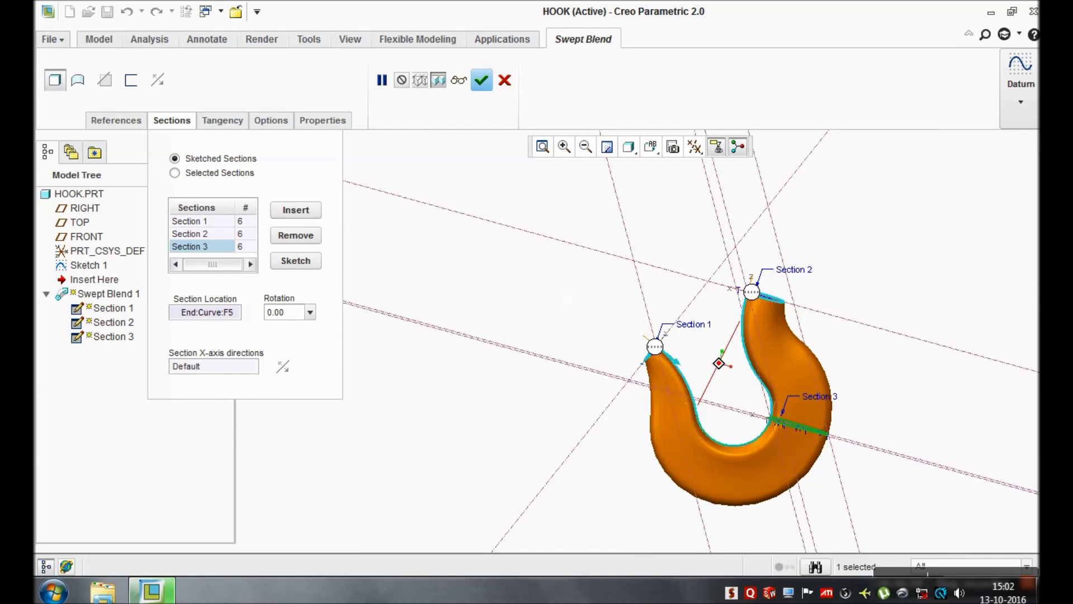
pyautogui.click(482, 80)
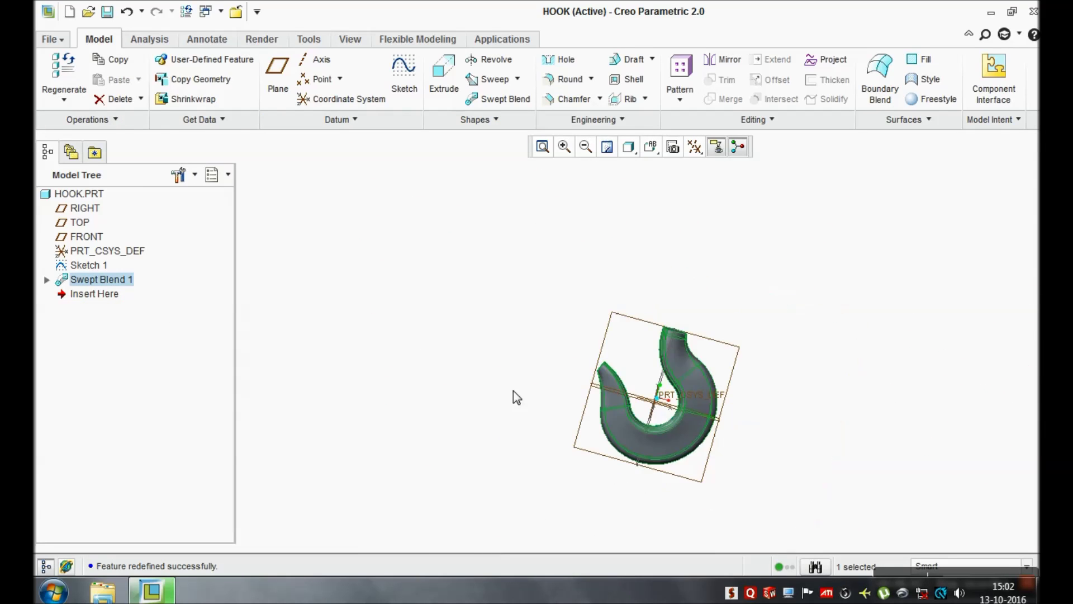
# Sketch a 70 mm diameter circle for an extrusion, centred on the hook's upper circular end face
pyautogui.click(444, 70)
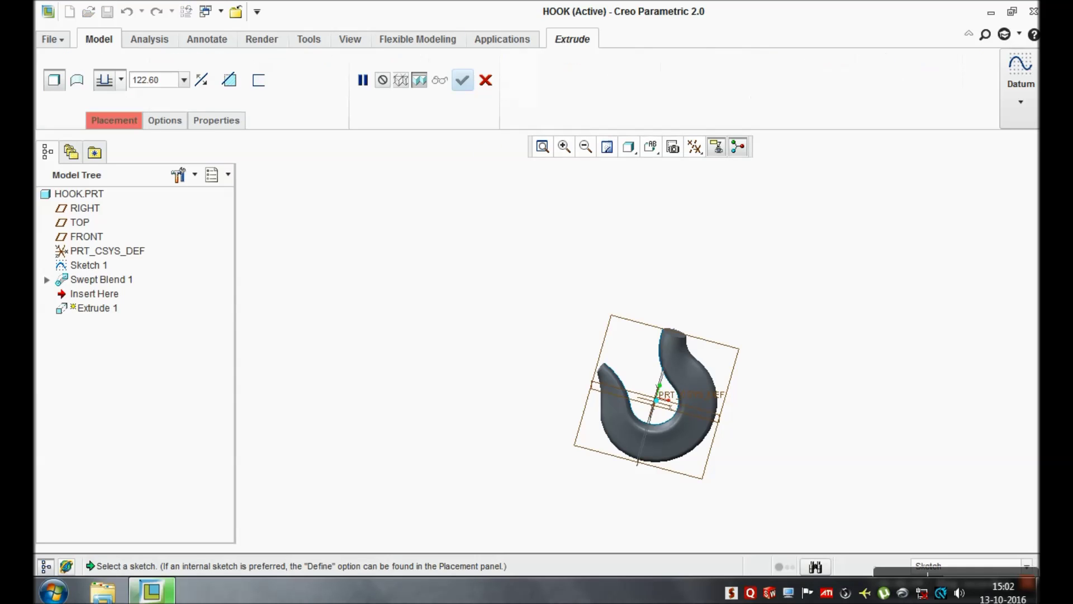
pyautogui.scroll(5, 684, 342)
pyautogui.click(671, 328)
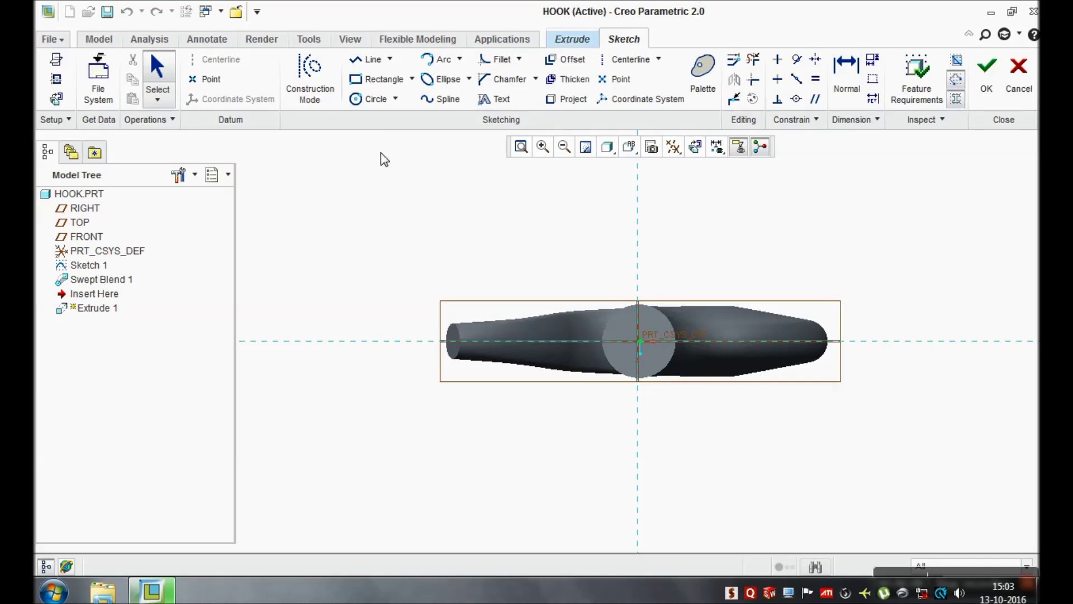
pyautogui.click(374, 100)
pyautogui.scroll(3, 635, 336)
pyautogui.click(635, 346)
pyautogui.click(708, 406)
pyautogui.middleClick(586, 394)
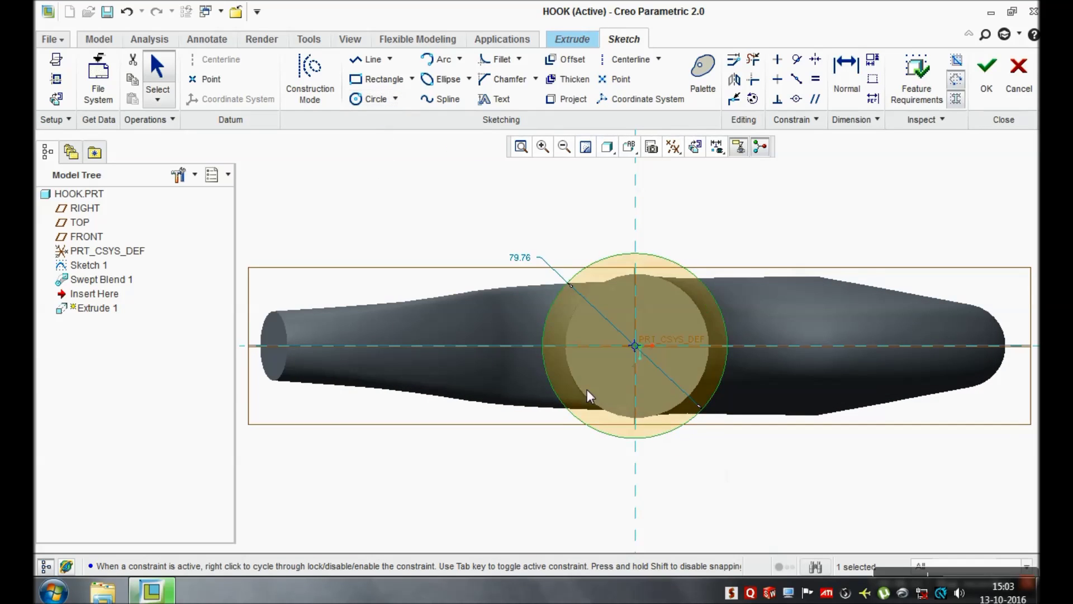
pyautogui.doubleClick(520, 259)
pyautogui.write('70')
pyautogui.press('Return')
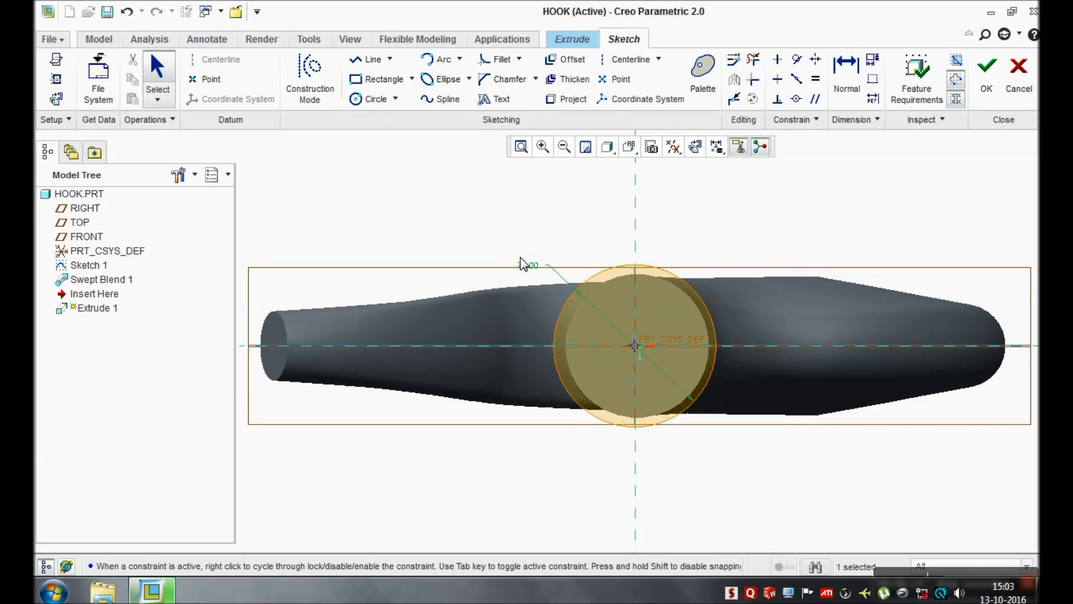
pyautogui.click(985, 84)
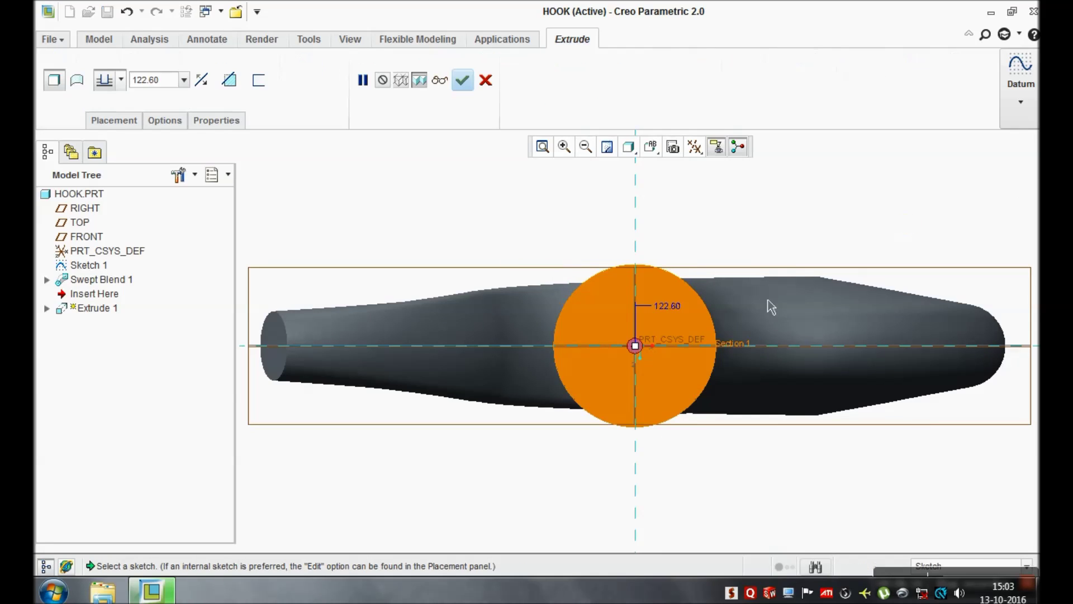
# Extrude the 70 mm circle 20 mm to form a collar on top of the hook
pyautogui.doubleClick(140, 85)
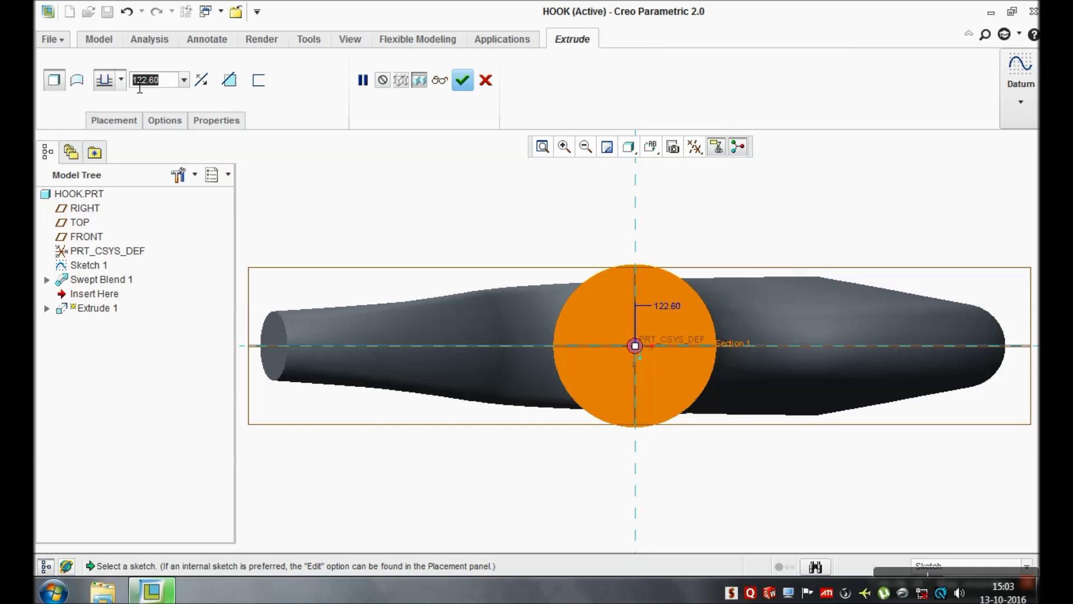
pyautogui.write('20')
pyautogui.press('Return')
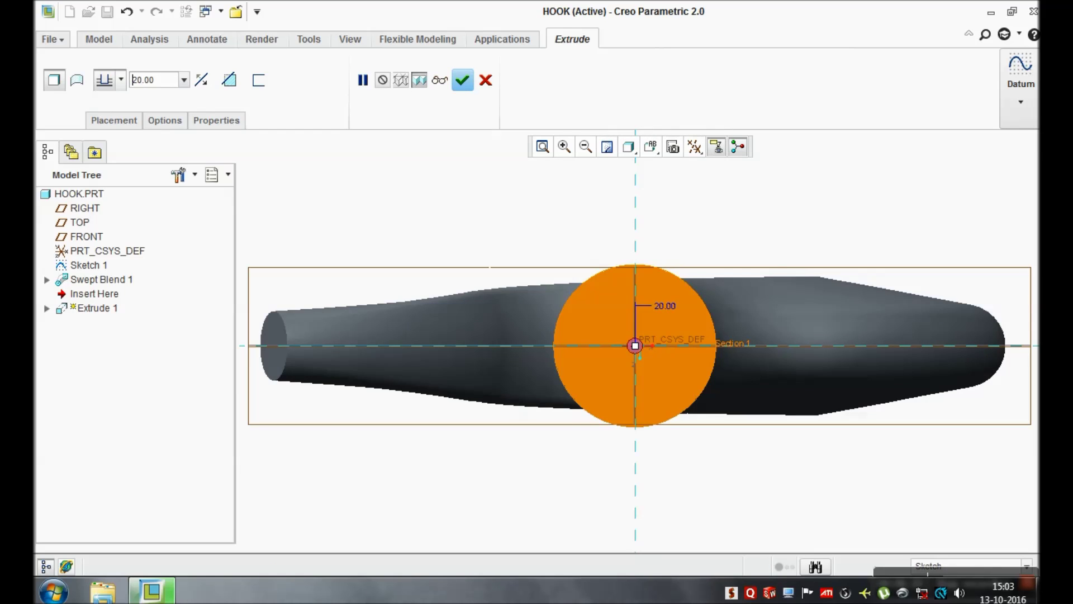
pyautogui.hotkey('ctrl', 'd')
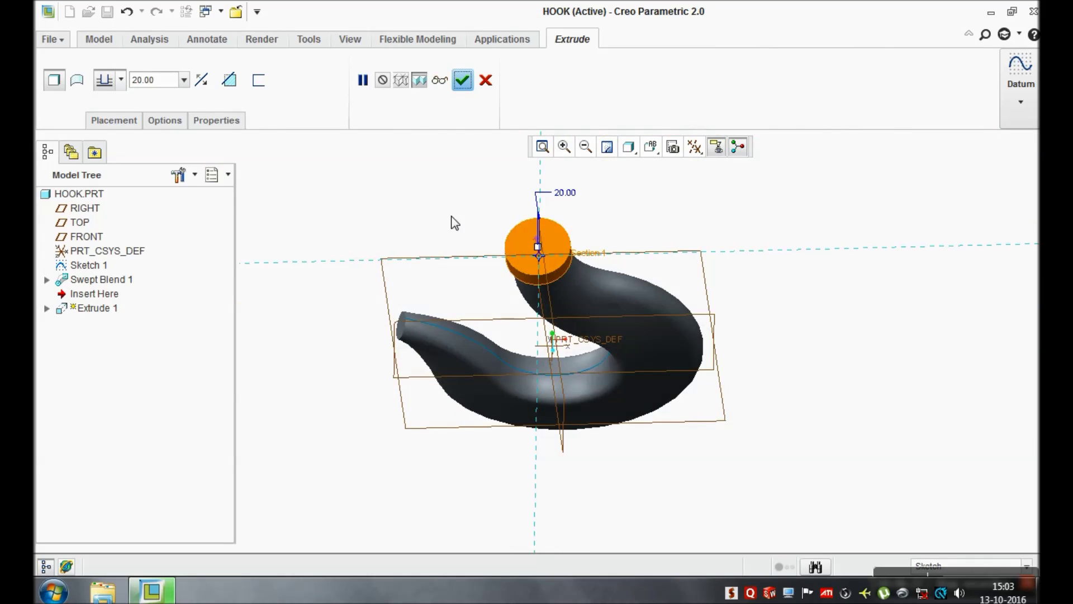
pyautogui.middleClick(452, 216)
pyautogui.moveTo(454, 221); pyautogui.dragTo(484, 245, button='middle')
pyautogui.scroll(-2, 485, 247)
pyautogui.click(390, 209)
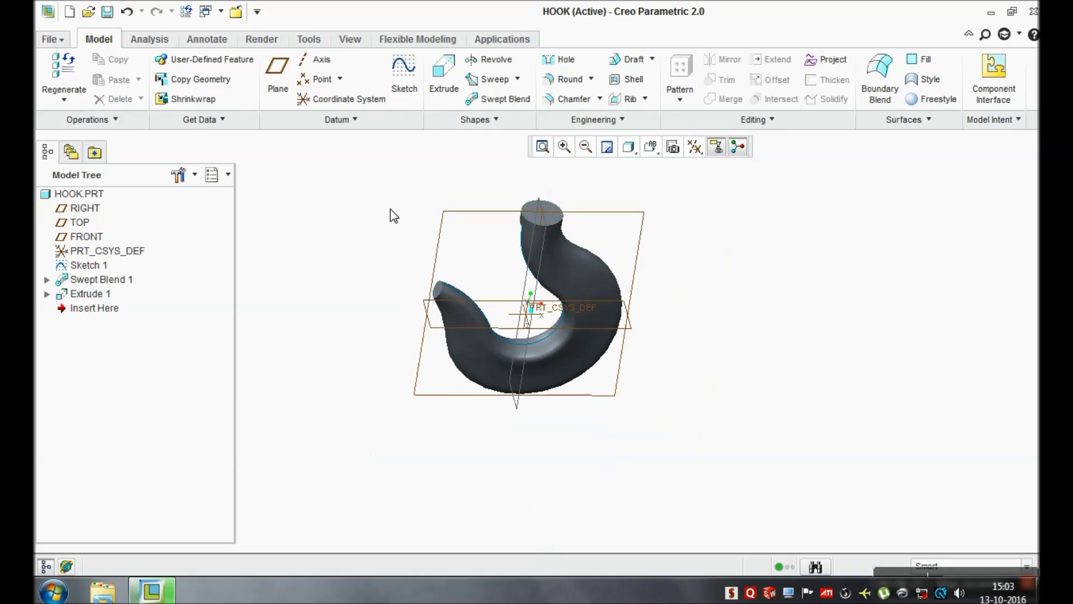
# Sketch a 50 mm diameter circle for a new extrusion, centred on the collar's top face
pyautogui.click(450, 71)
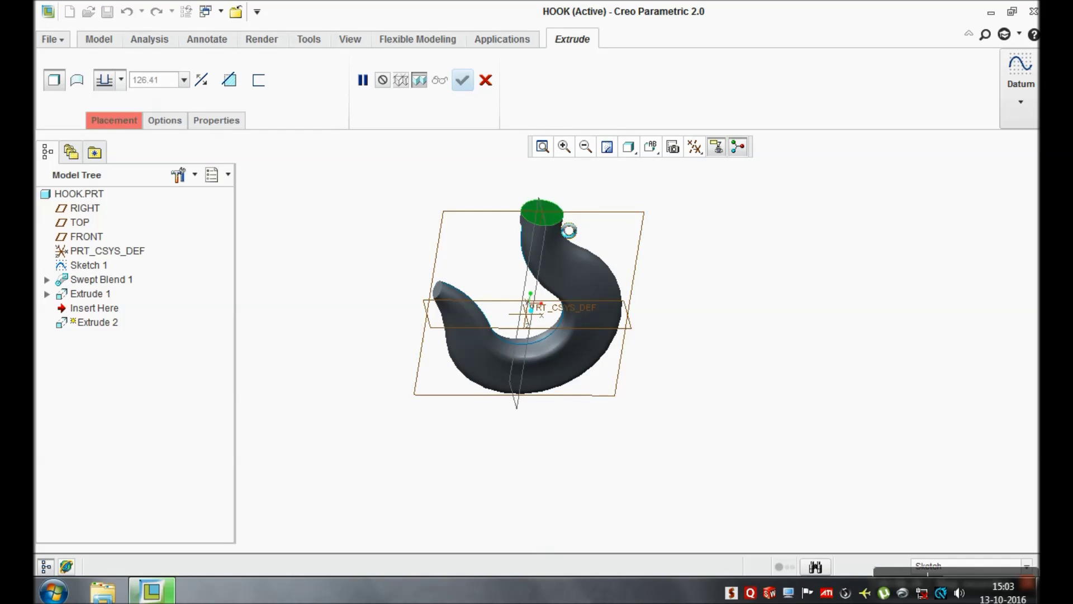
pyautogui.click(569, 230)
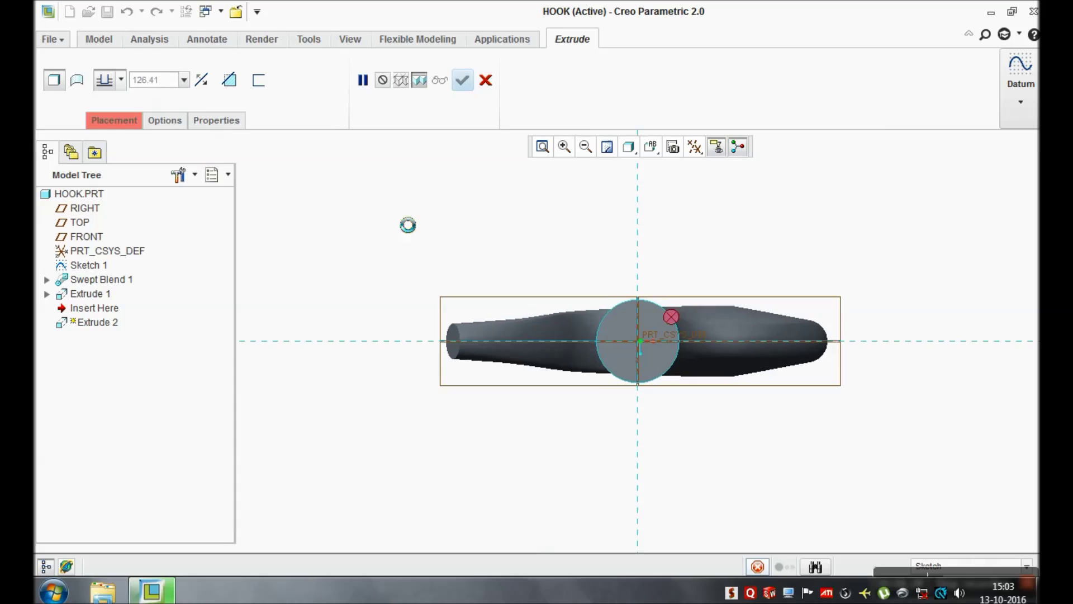
pyautogui.click(375, 99)
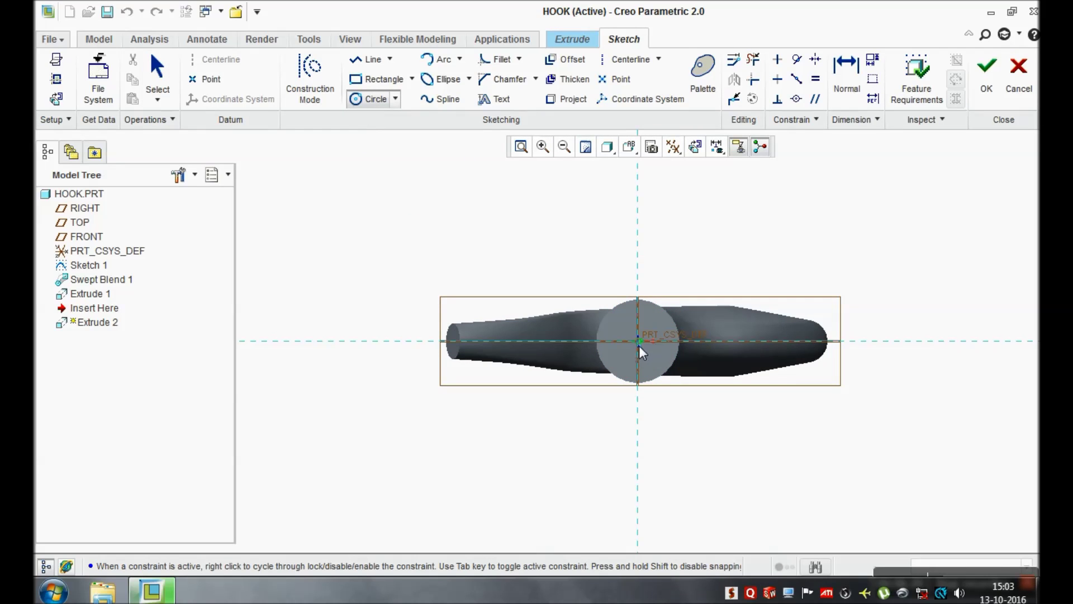
pyautogui.click(639, 344)
pyautogui.click(654, 362)
pyautogui.middleClick(654, 362)
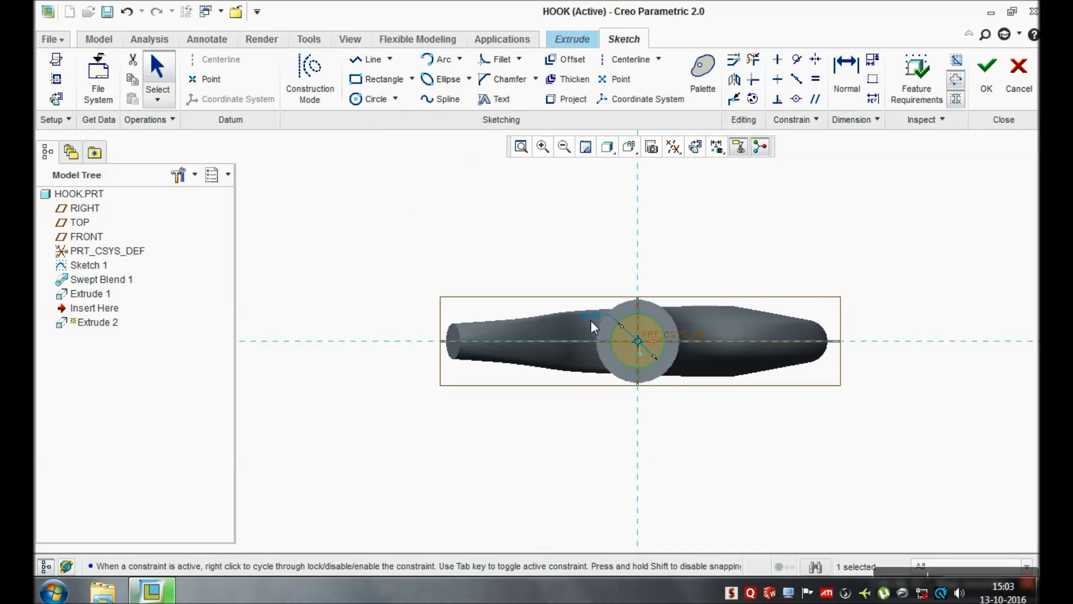
pyautogui.doubleClick(589, 315)
pyautogui.write('50')
pyautogui.press('Return')
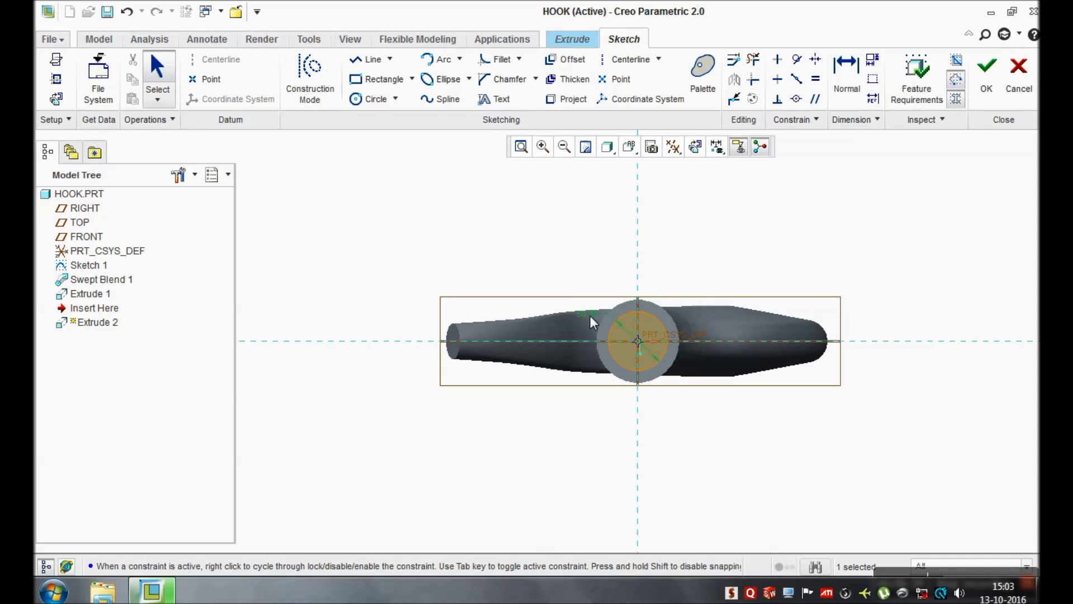
pyautogui.click(986, 72)
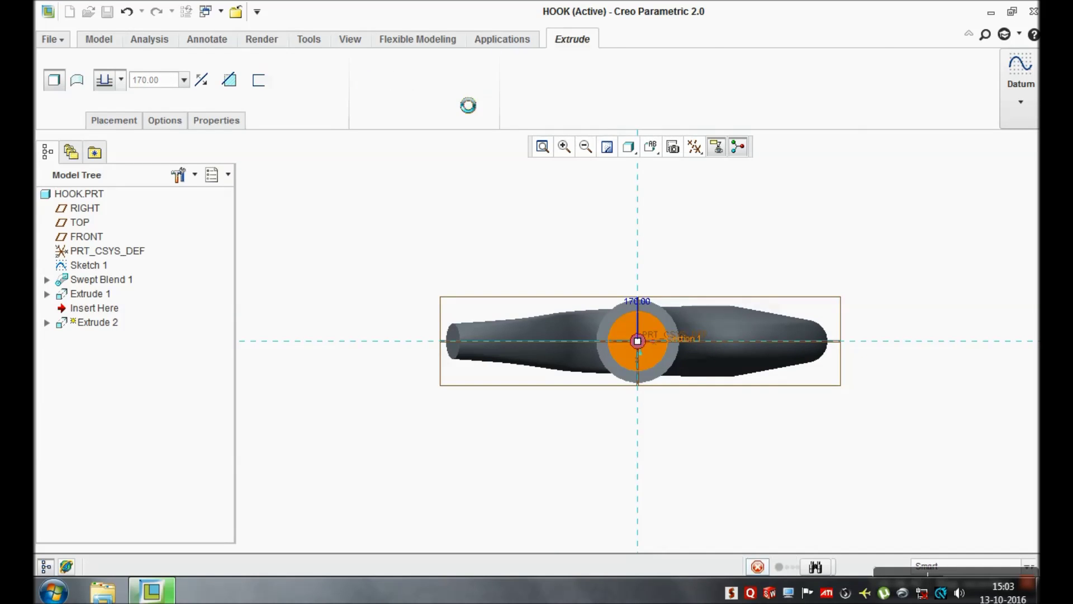
# Extrude the 50 mm circle 170 mm to form the shank above the collar
pyautogui.click(462, 81)
pyautogui.hotkey('ctrl', 'd')
pyautogui.scroll(-4, 365, 380)
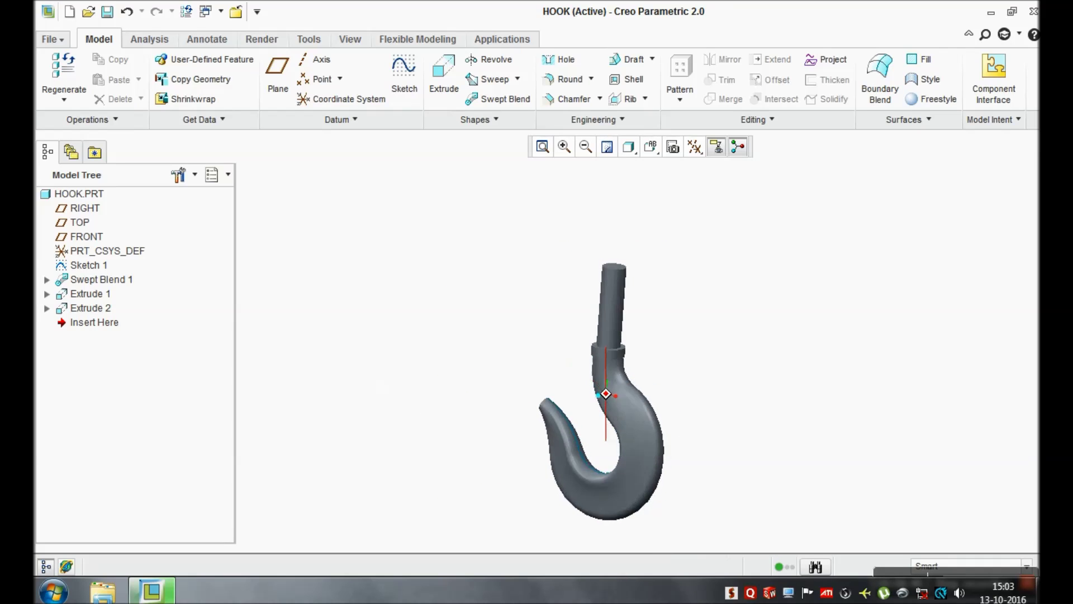
pyautogui.moveTo(381, 385); pyautogui.dragTo(408, 405, button='middle')
pyautogui.scroll(2, 559, 480)
pyautogui.scroll(-3, 571, 507)
pyautogui.scroll(1, 571, 508)
pyautogui.moveTo(572, 508); pyautogui.dragTo(598, 519, button='middle')
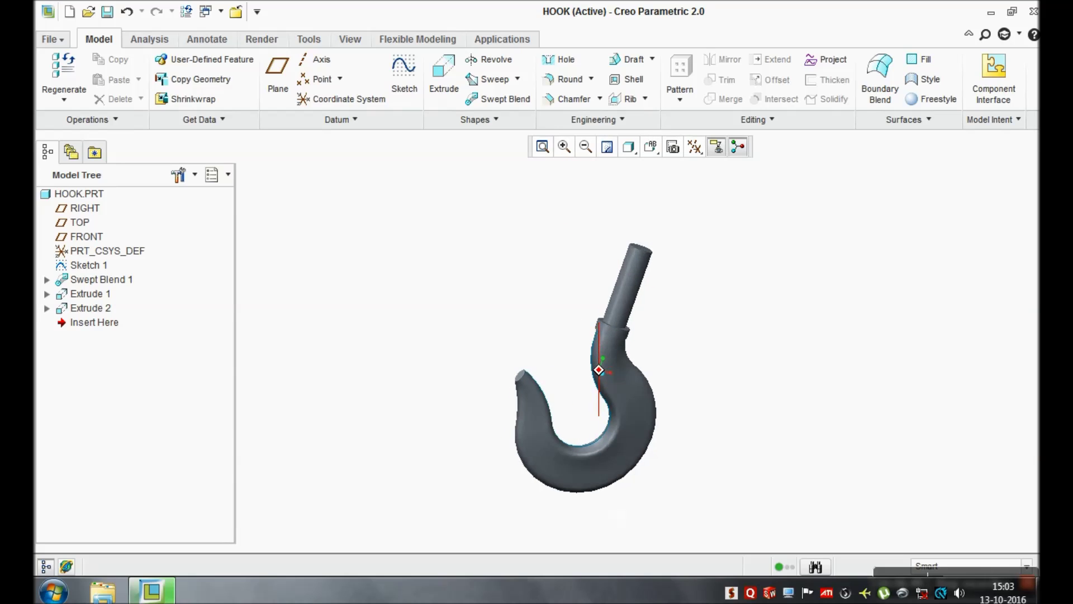